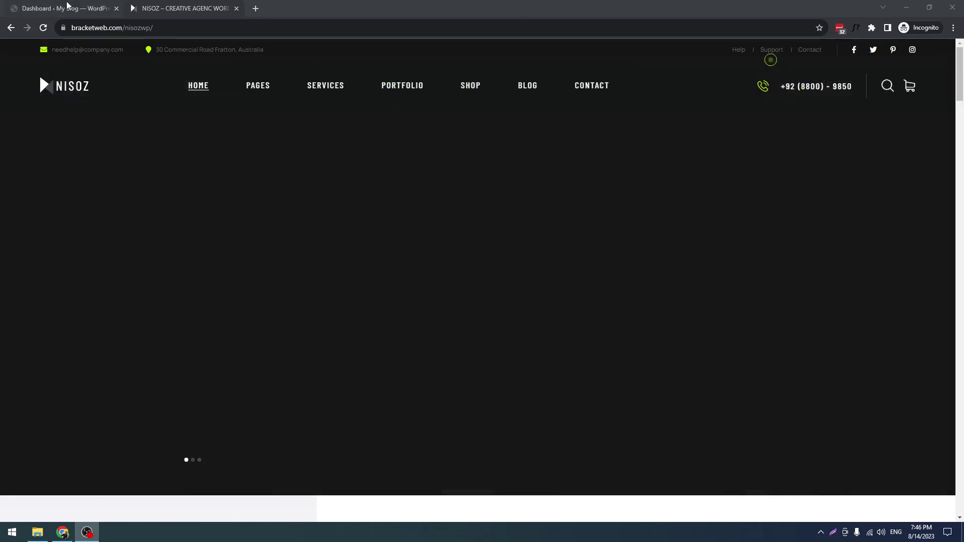
- Glance at the WordPress dashboard tab, then go back to the NISOZ demo homepage
left_click(65, 8)
left_click(231, 4)
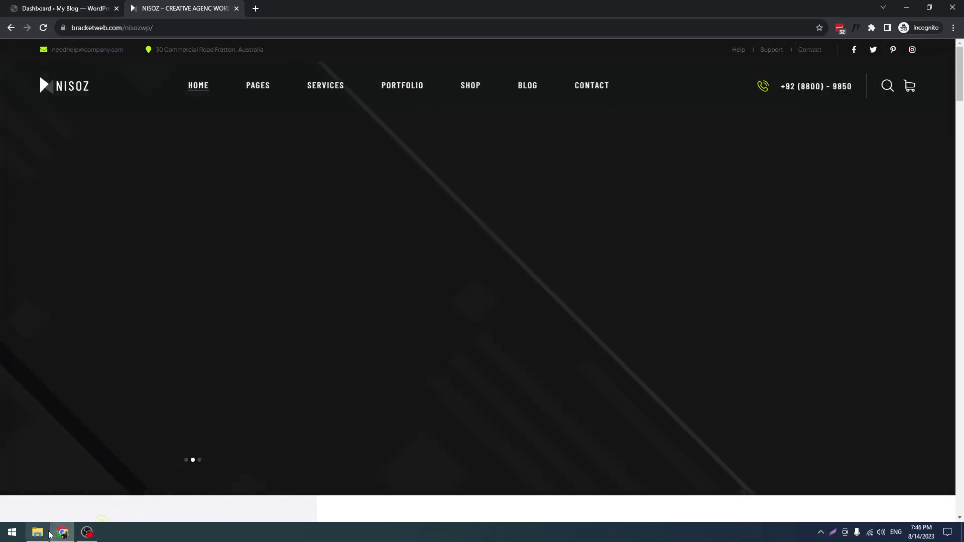
- Extract nisoz-wp-full.zip into its own folder with 7-Zip's Extract to option
left_click(40, 534)
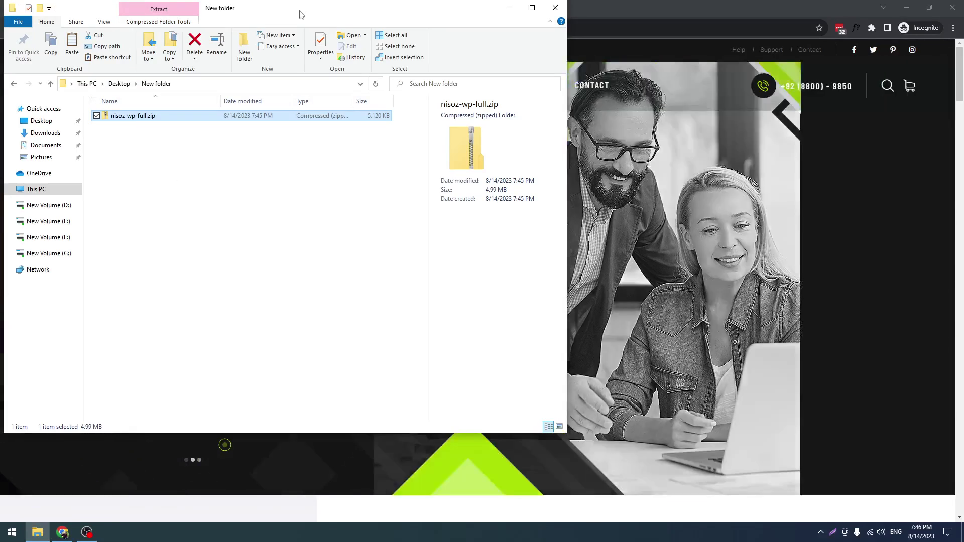
left_click_drag(302, 15, 575, 90)
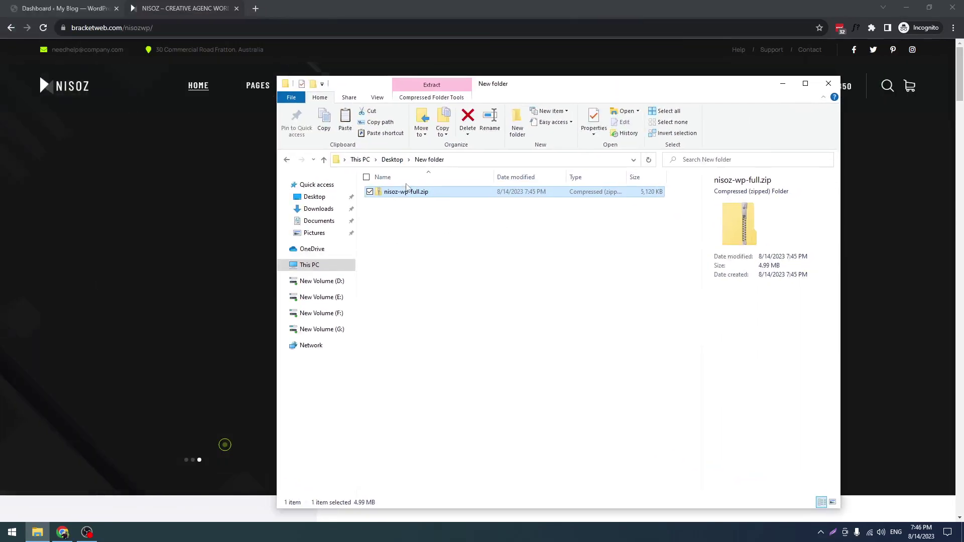
right_click(412, 193)
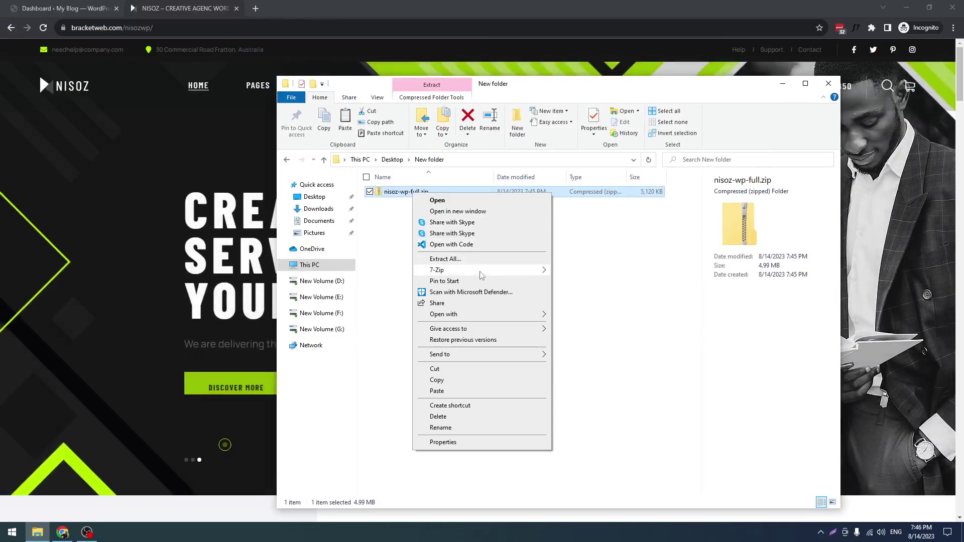
mouse_move(497, 270)
left_click(587, 319)
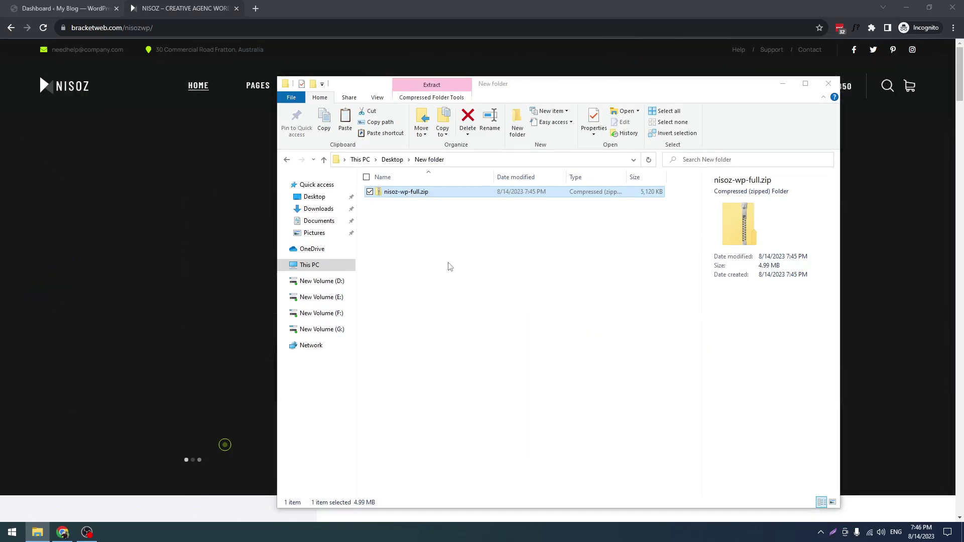
- Inspect the extracted contents: the plugins folder's four zips, nisoz.zip and nisoz-child.zip
double_click(401, 195)
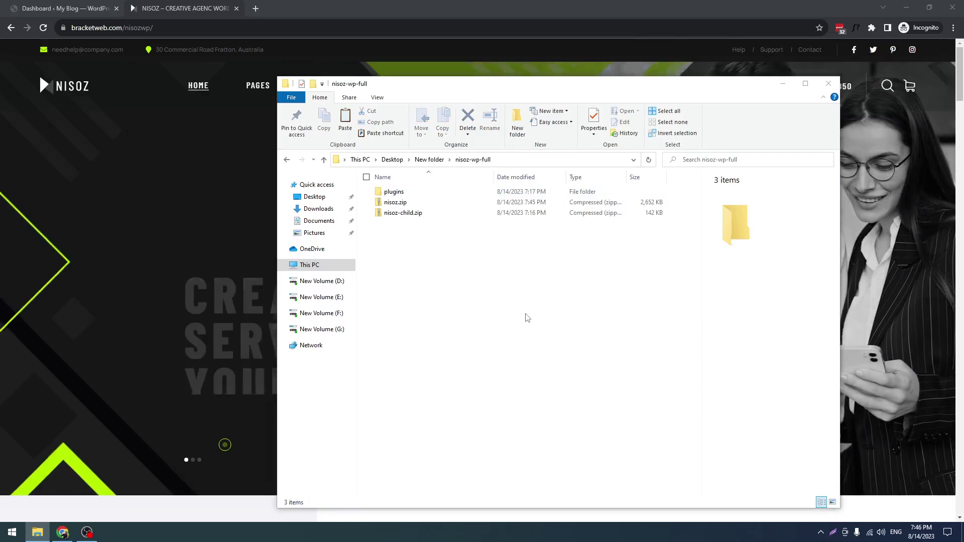
left_click_drag(405, 274, 440, 197)
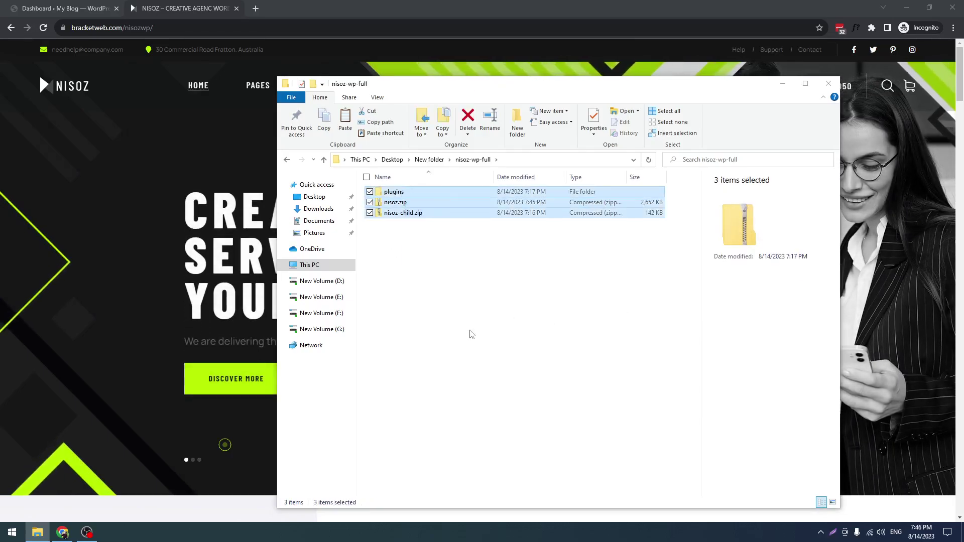
left_click(469, 333)
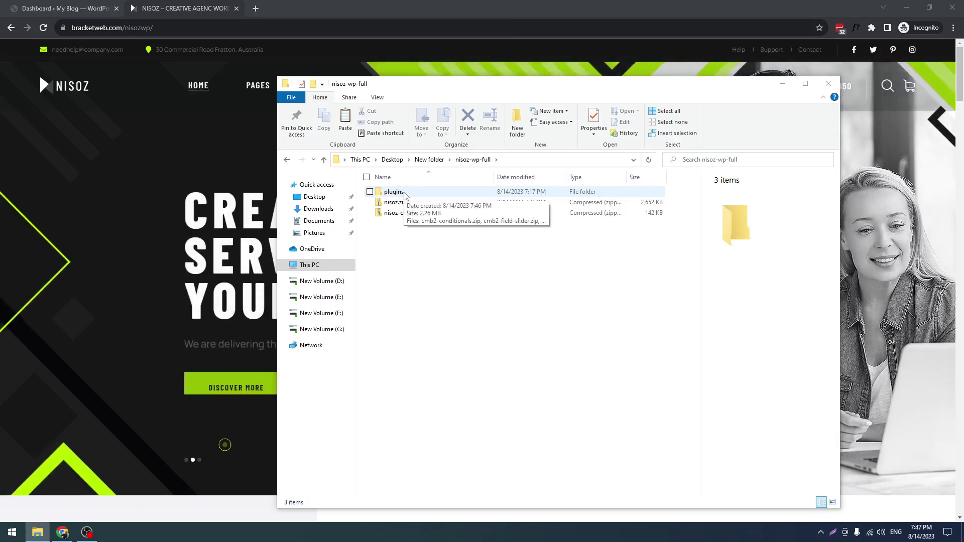
double_click(405, 195)
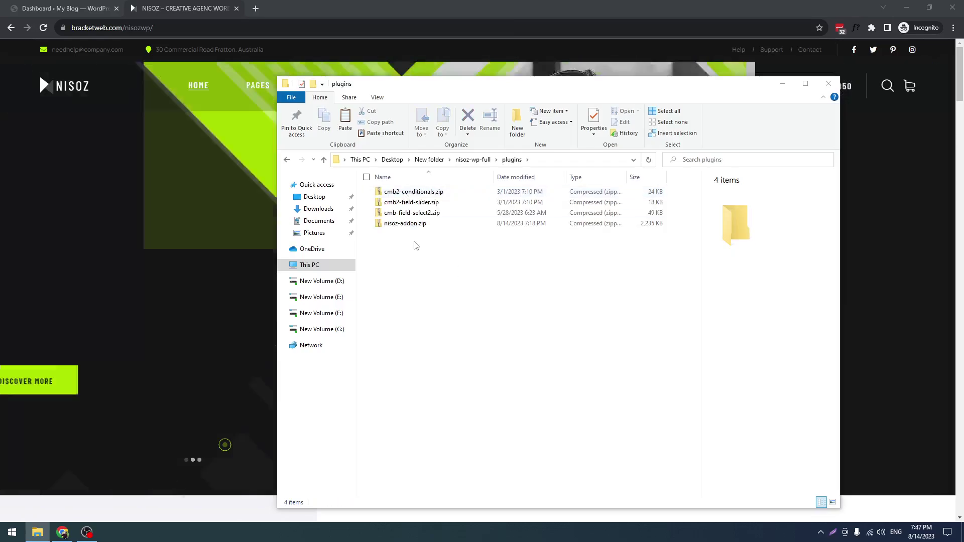
left_click_drag(419, 253, 441, 193)
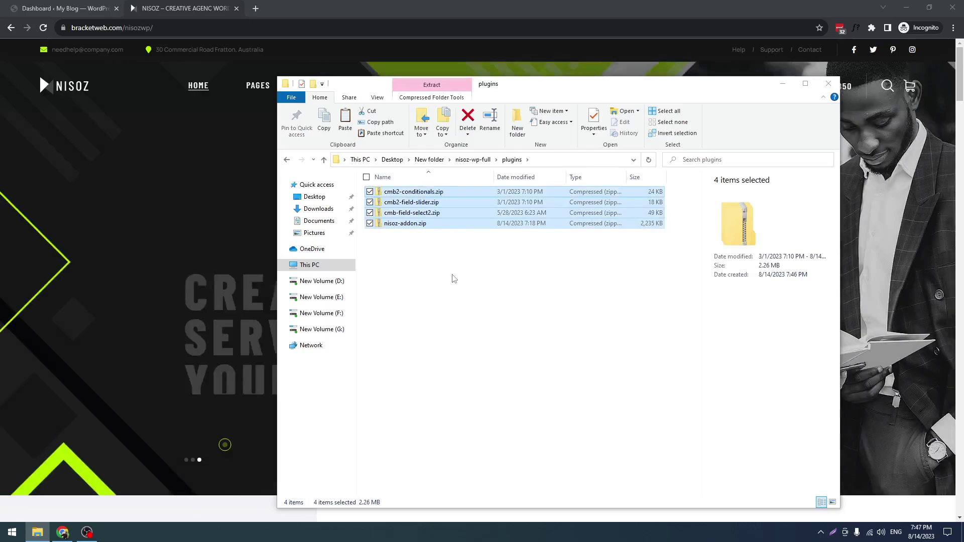
left_click(452, 280)
left_click(473, 160)
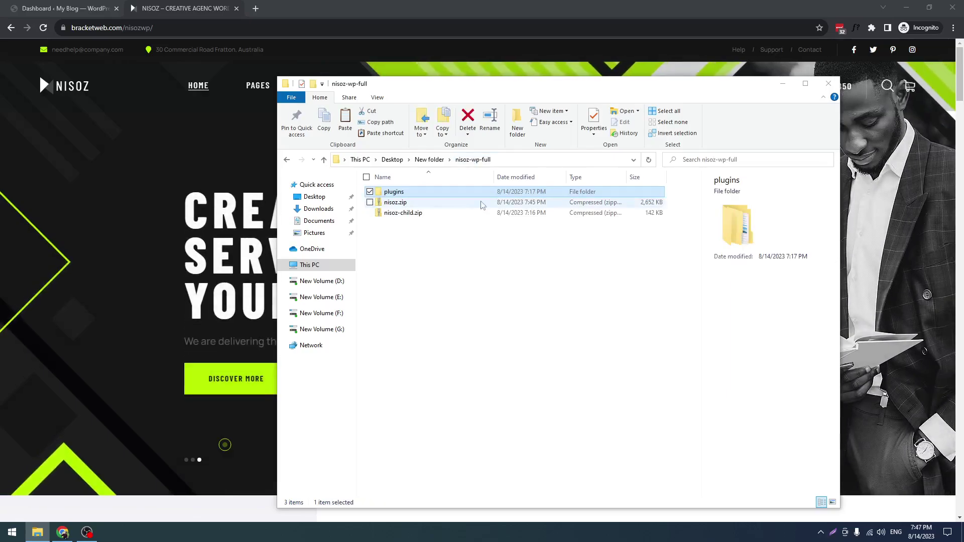
left_click(400, 202)
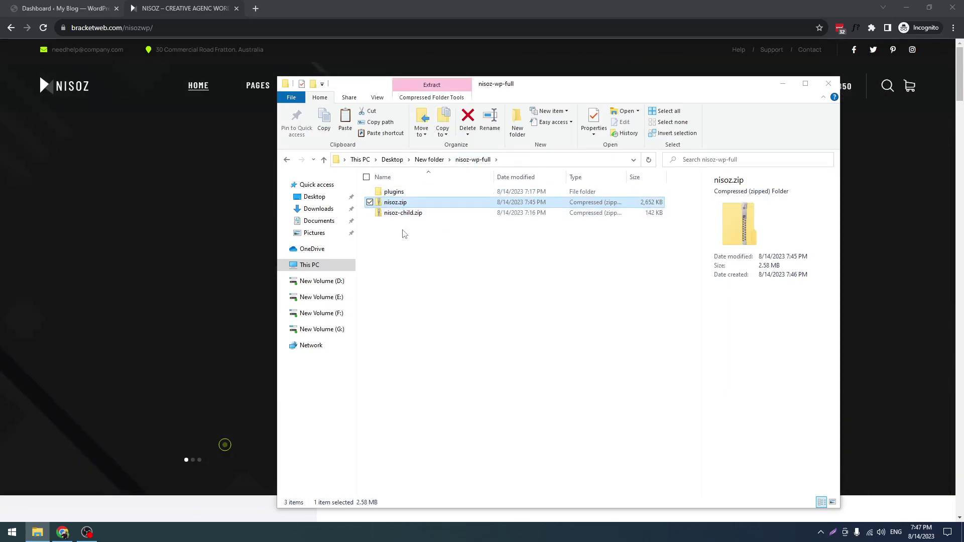
left_click(399, 213)
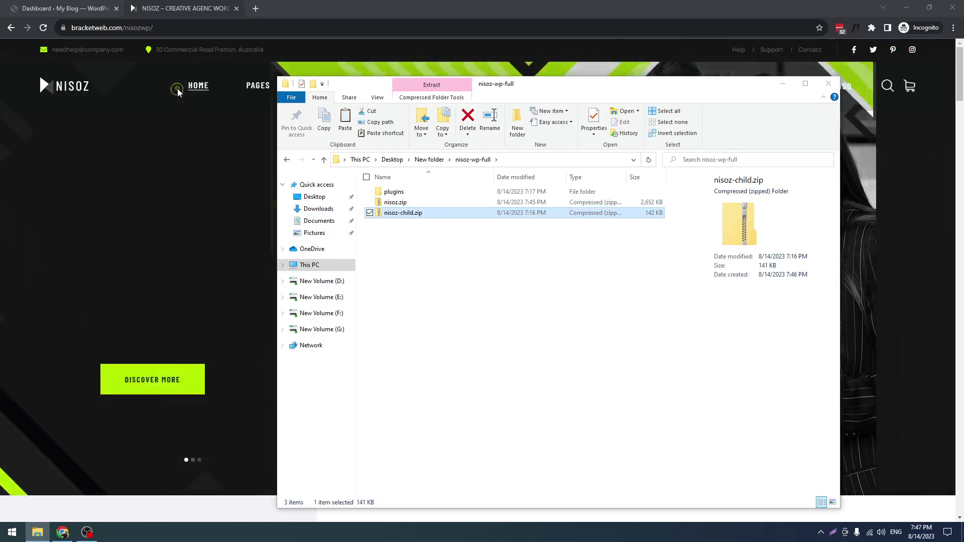
- Drop nisoz.zip onto the Appearance > Themes > Add New upload box and install it
left_click(71, 9)
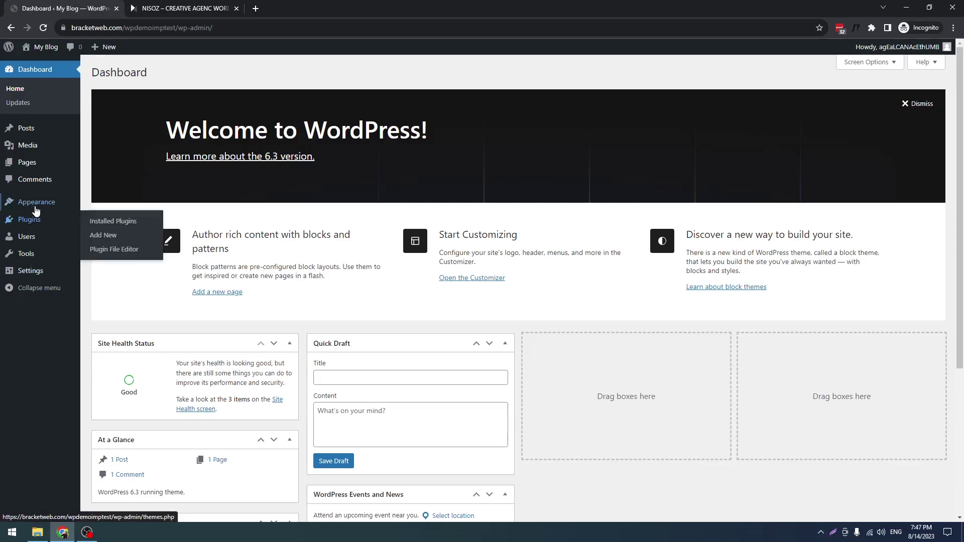
left_click(104, 206)
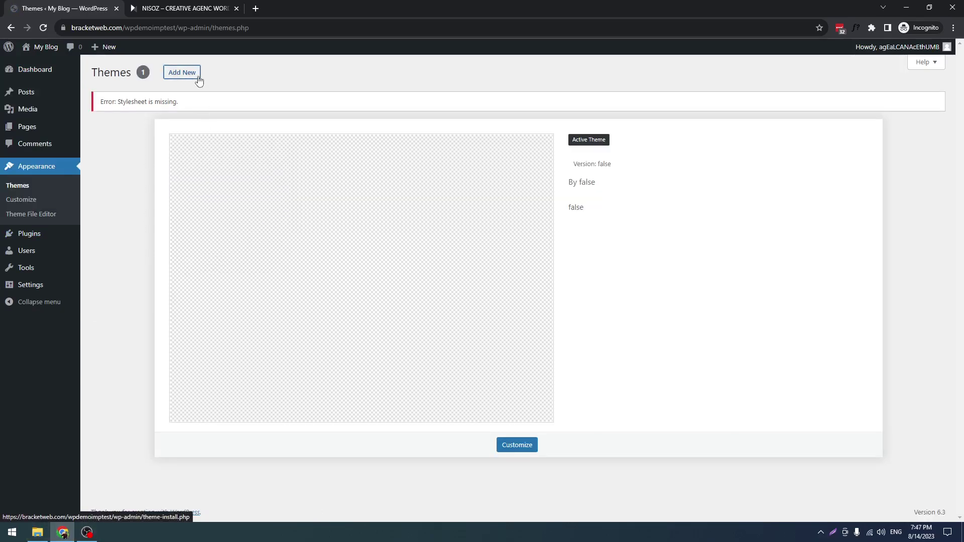
left_click(182, 72)
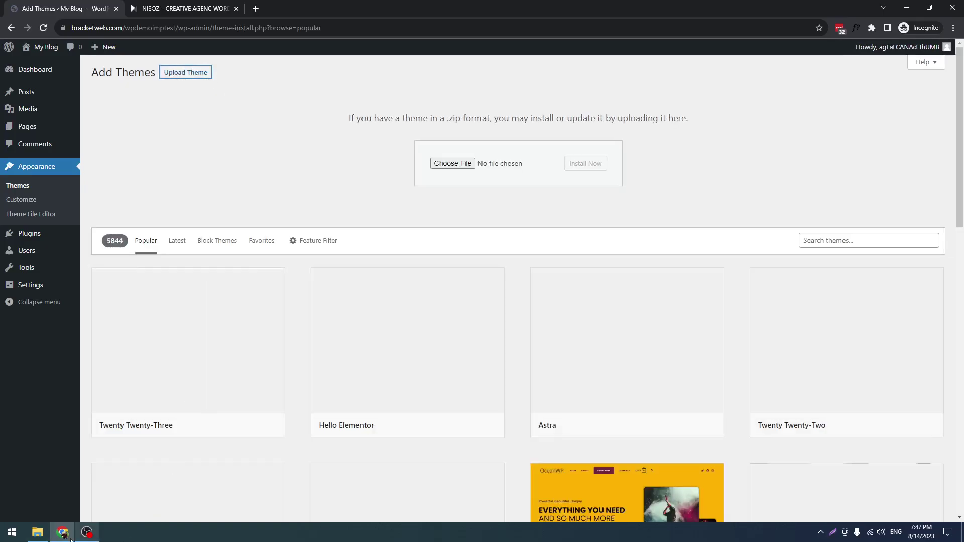
left_click(37, 532)
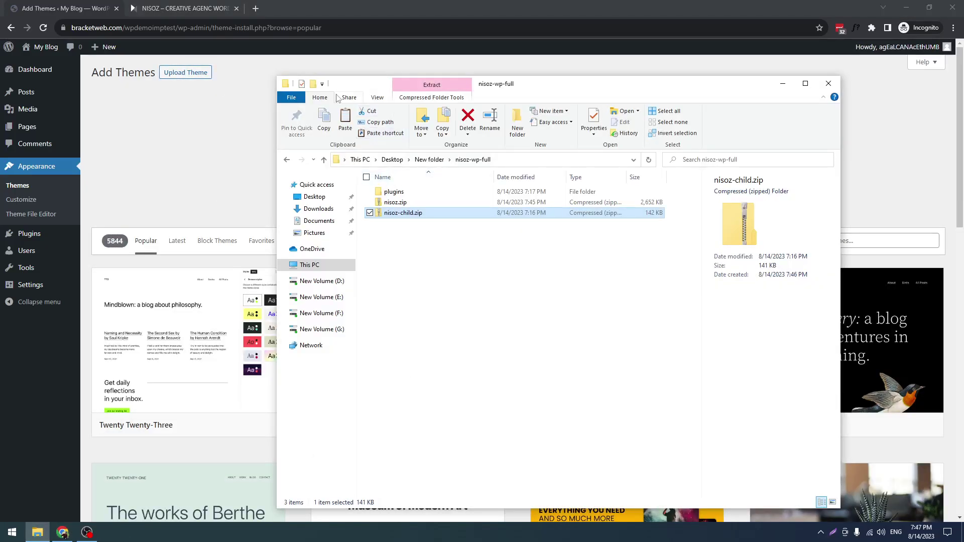
left_click_drag(350, 88, 399, 265)
left_click(450, 380)
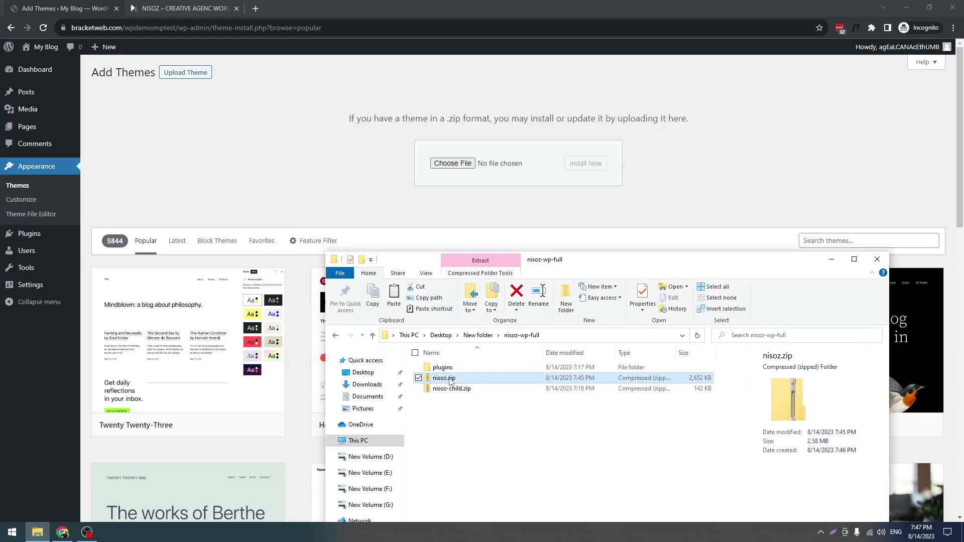
left_click_drag(442, 384, 497, 166)
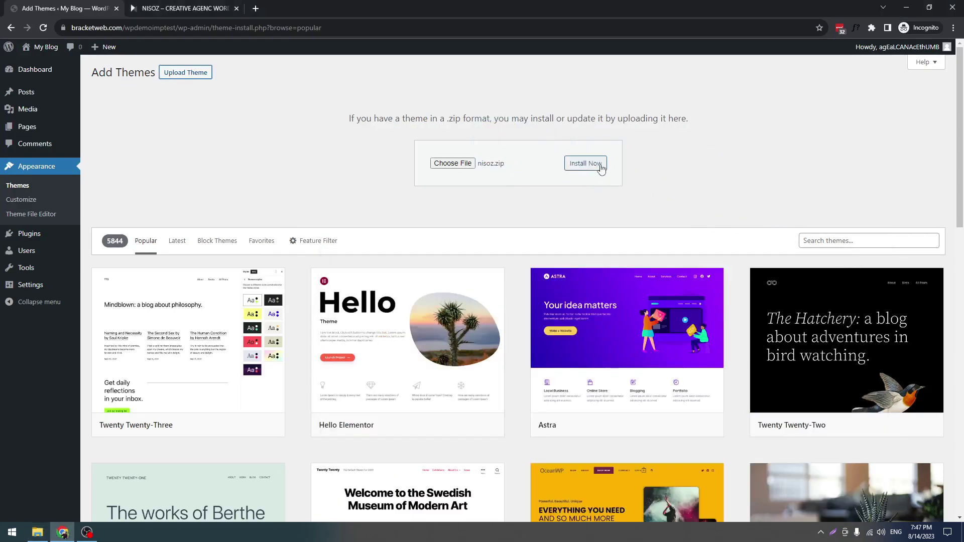
left_click(601, 167)
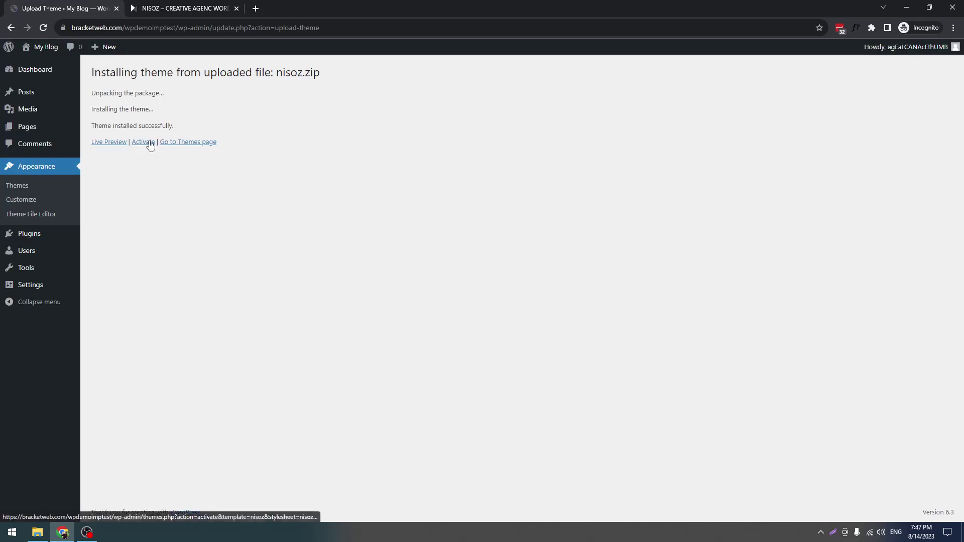
- Drag nisoz-child.zip into the Upload Theme form and install it as a child of Nisoz 1.0
left_click(198, 144)
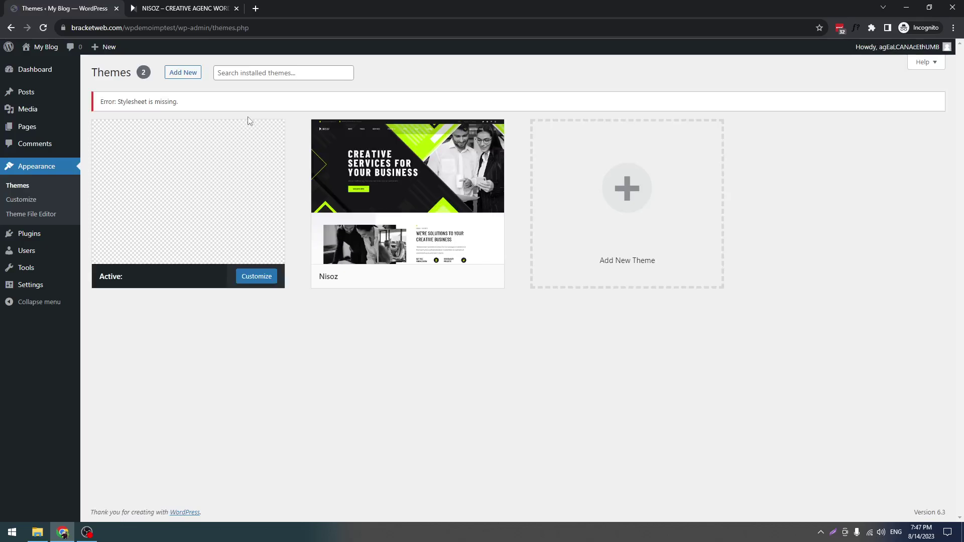
left_click(174, 73)
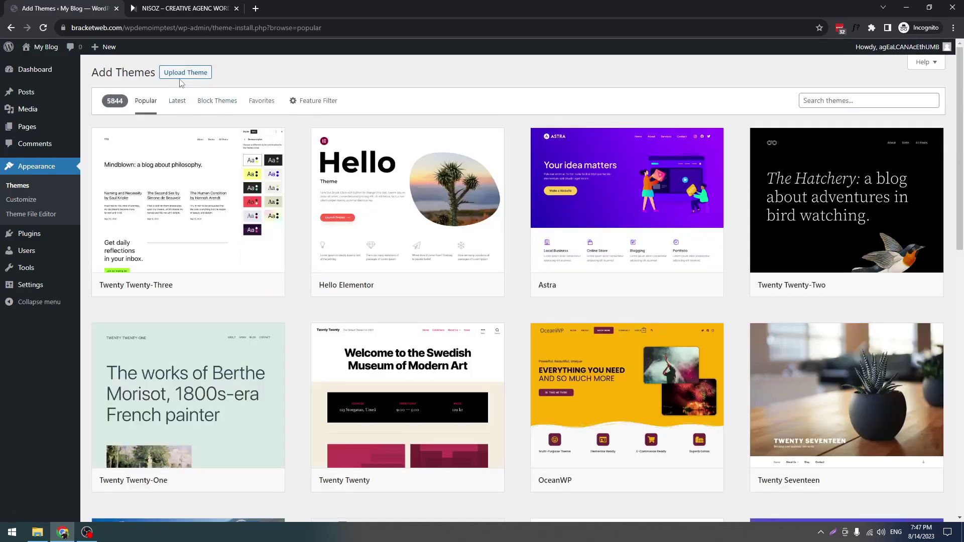
left_click(185, 73)
key("alt+Tab")
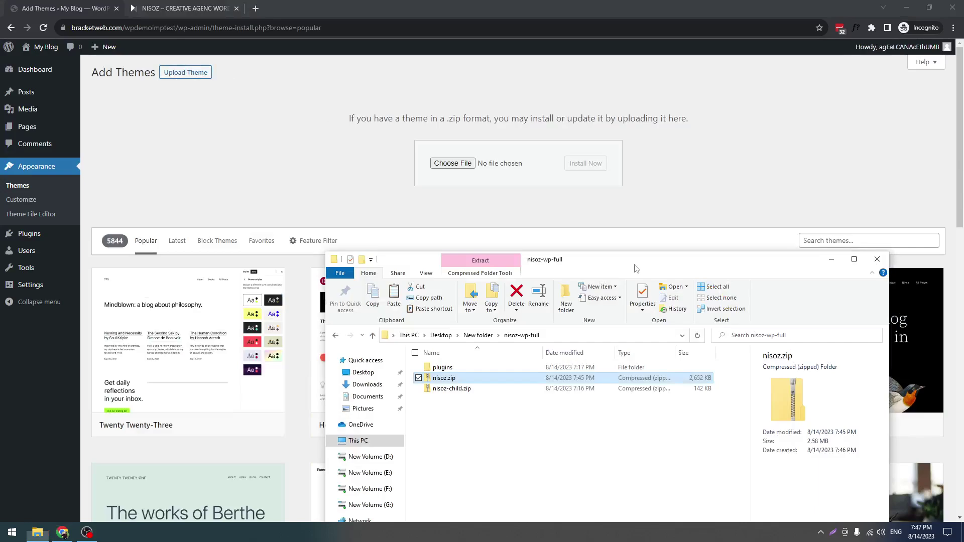
double_click(451, 388)
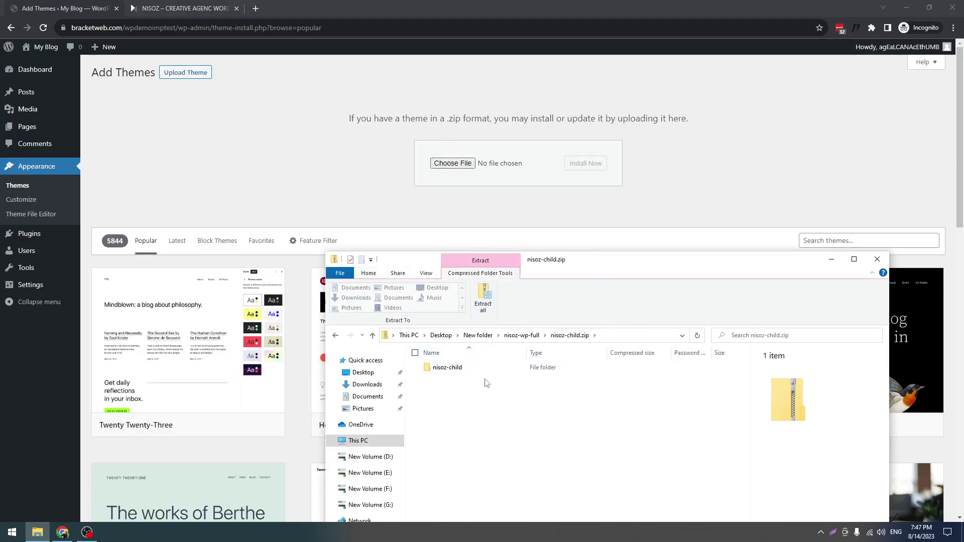
left_click(521, 335)
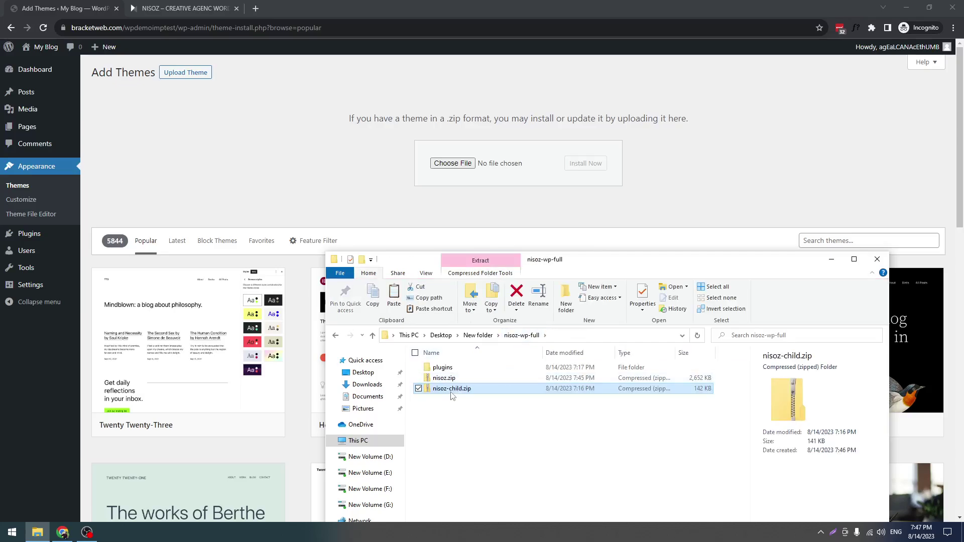
left_click_drag(451, 391, 441, 170)
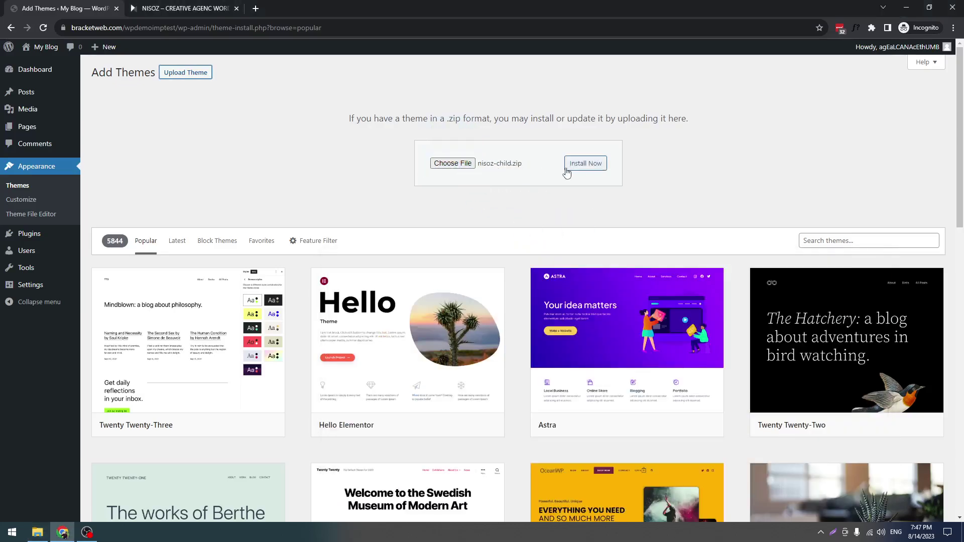
left_click(567, 169)
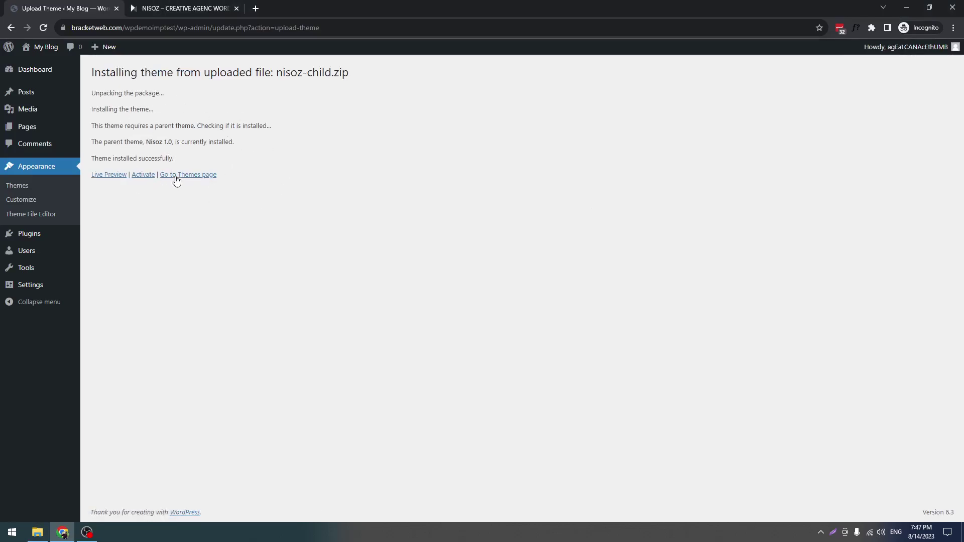
- Activate Nisoz Child and bulk-install all 11 required plugins, Breadcrumb NavXT through WooCommerce
left_click(143, 175)
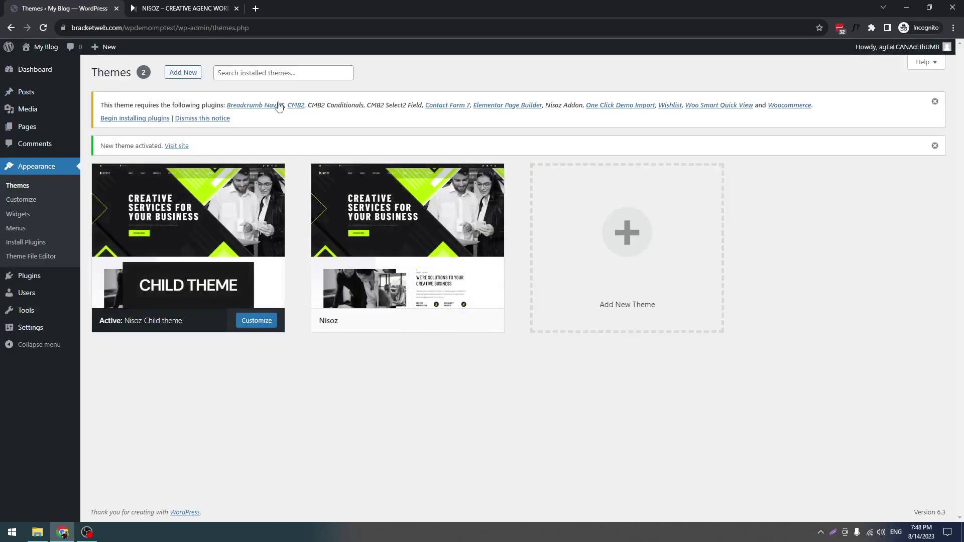
left_click(115, 118)
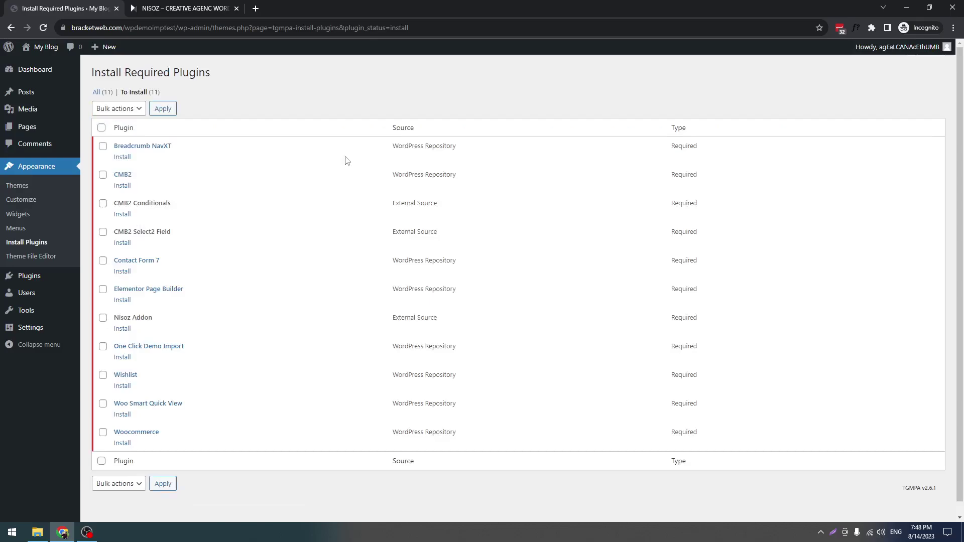
left_click(101, 127)
left_click(118, 109)
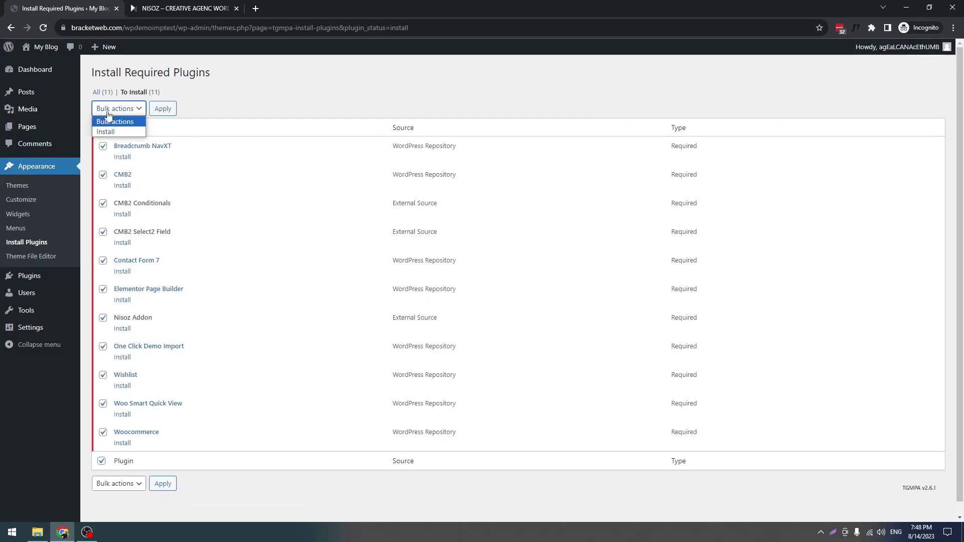
left_click(108, 129)
left_click(163, 109)
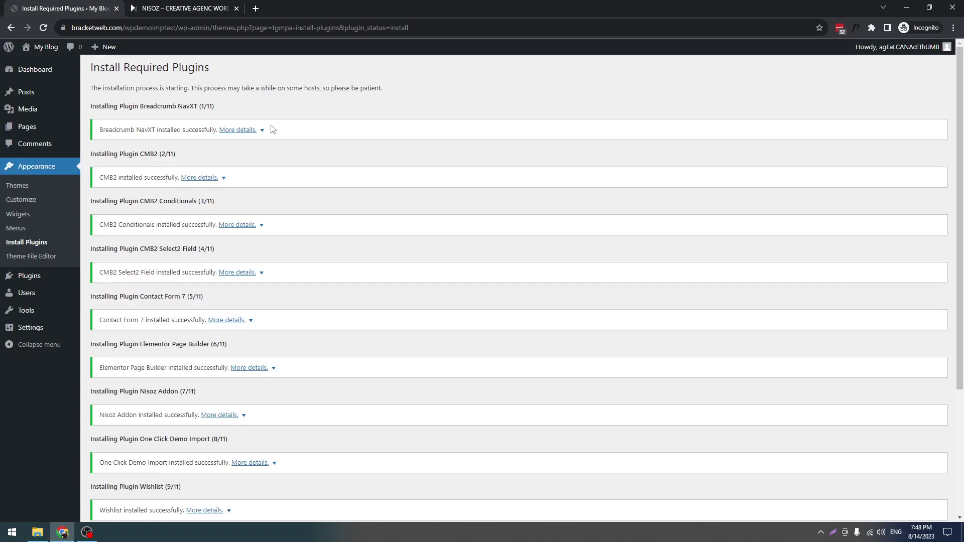
scroll(272, 129, "down", 4)
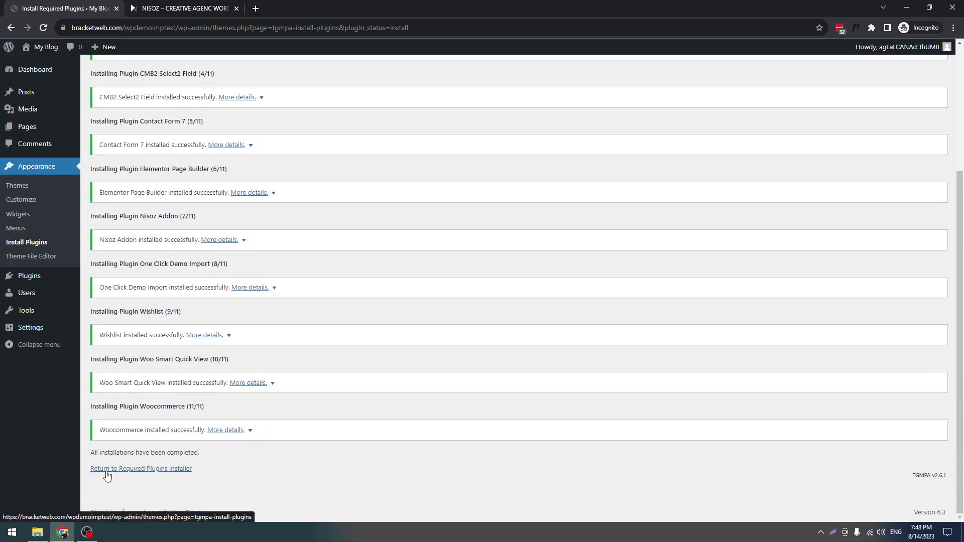
- Bulk-activate all 11 required plugins from the installer list, then return to the dashboard
left_click(133, 470)
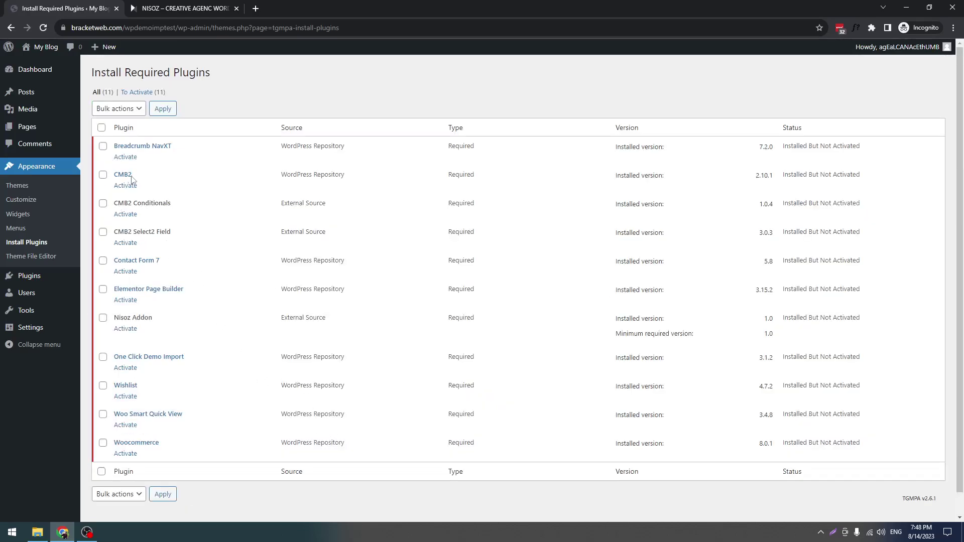
left_click(102, 128)
left_click(118, 109)
left_click(114, 152)
left_click(162, 111)
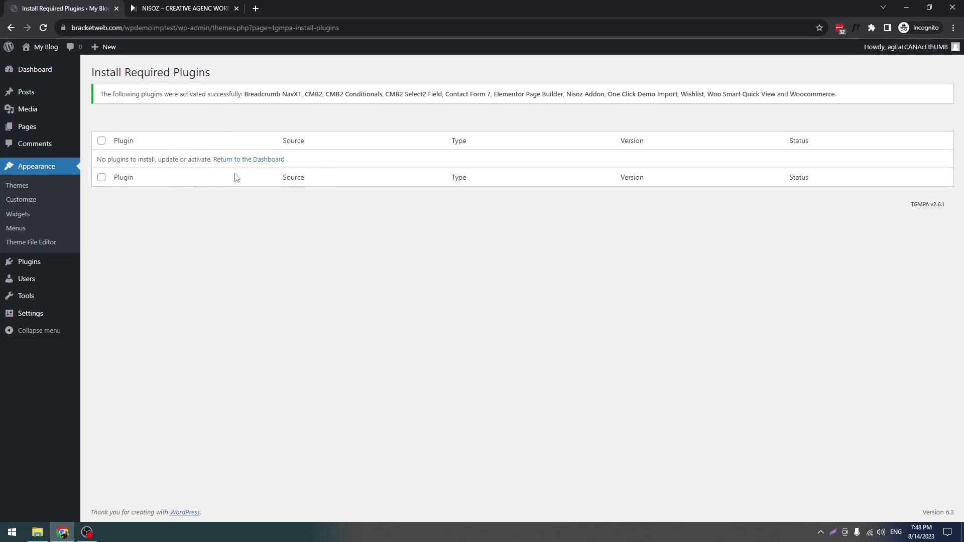
left_click(243, 163)
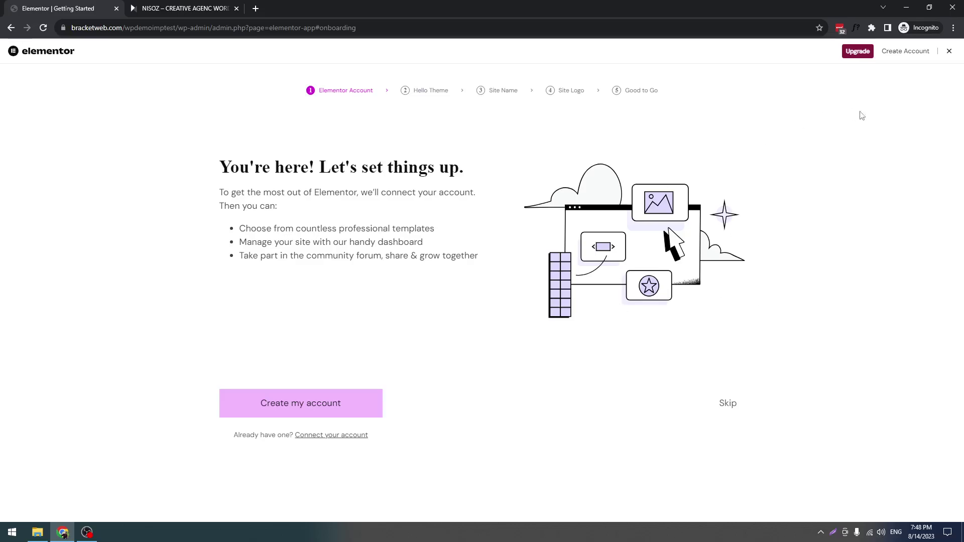
- Close the Elementor wizard and start Import Demo Data for Nisoz from the Appearance menu
left_click(949, 52)
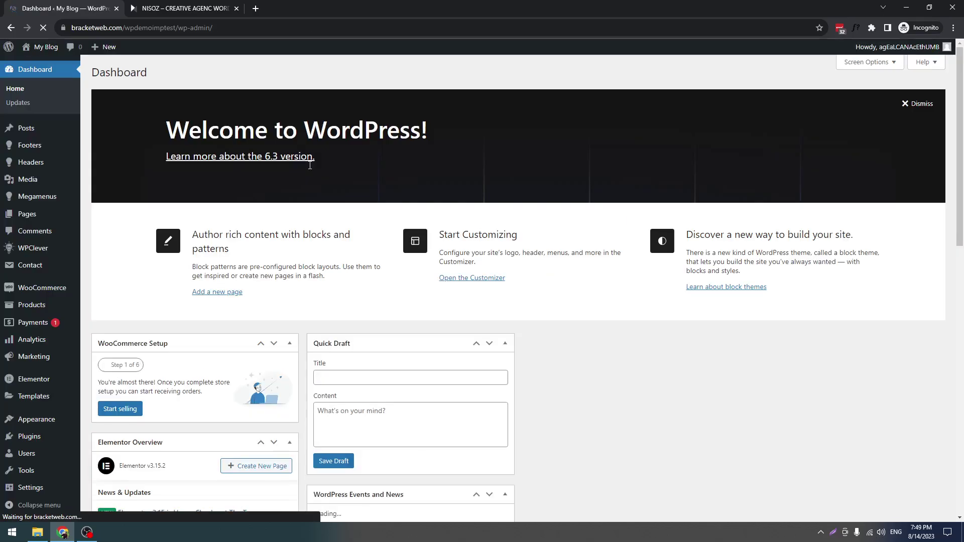
scroll(54, 153, "down", 2)
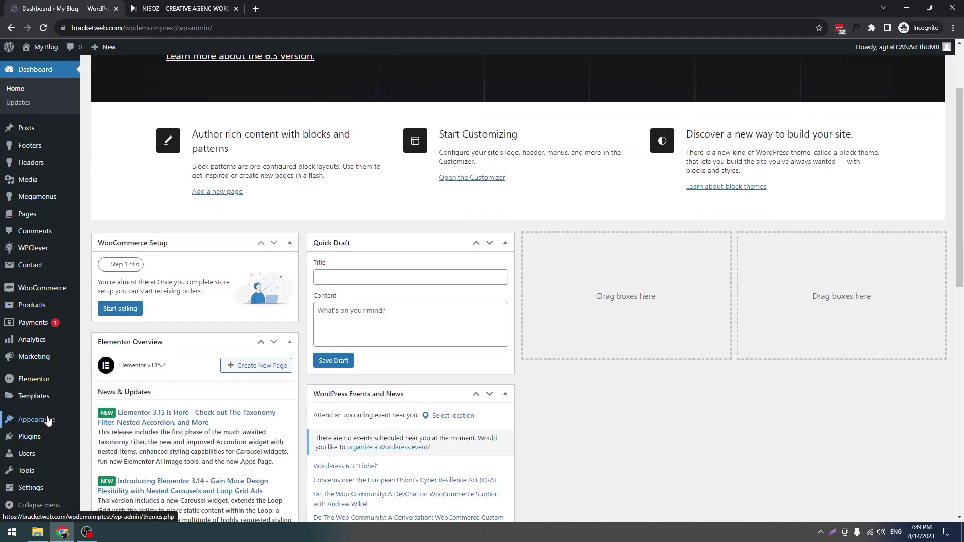
mouse_move(51, 422)
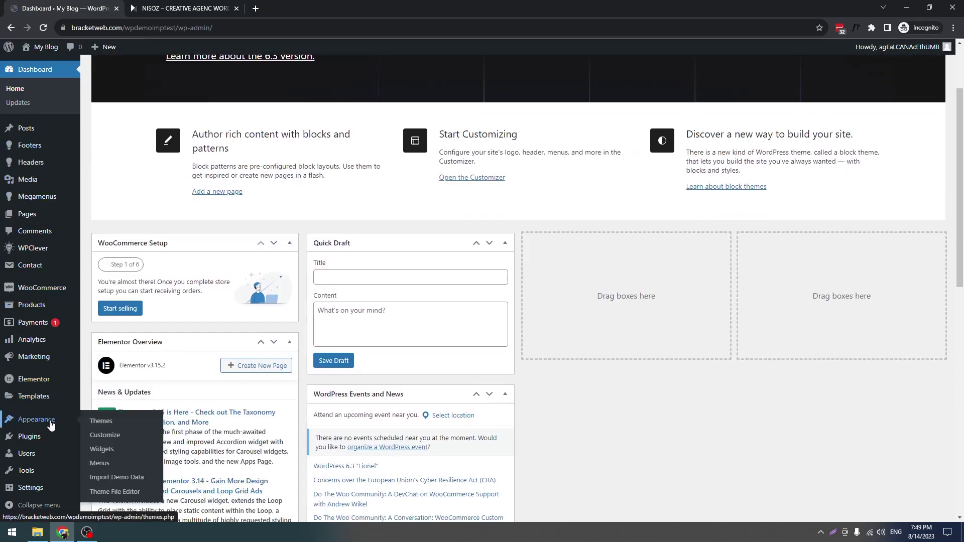
left_click(125, 480)
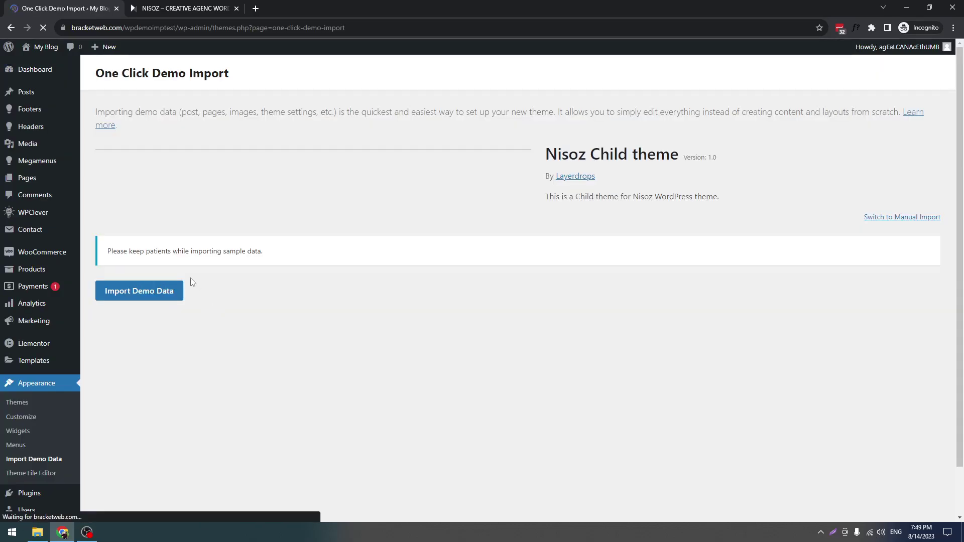
scroll(142, 414, "down", 2)
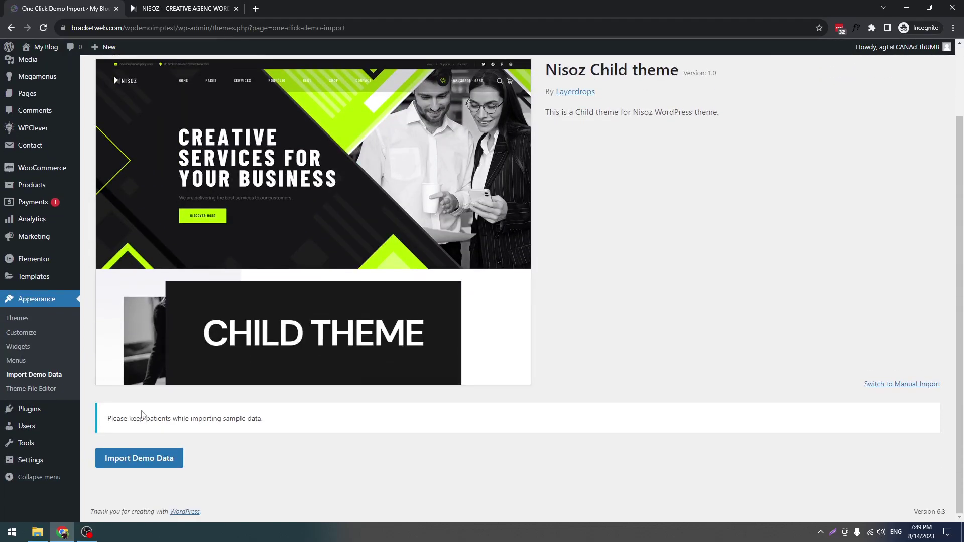
left_click(128, 465)
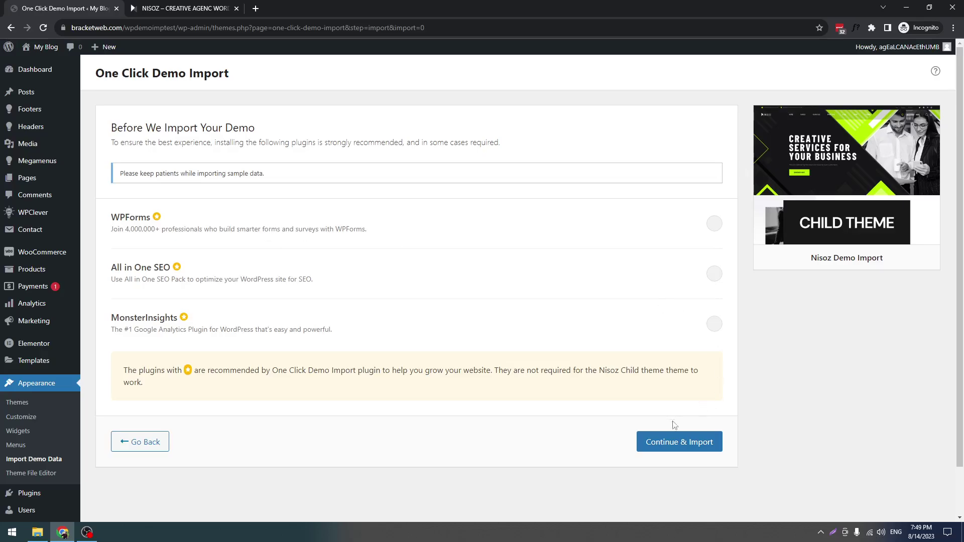
- Continue the Nisoz demo import and wait for Import Complete, peeking at the NISOZ demo tab meanwhile
left_click(696, 445)
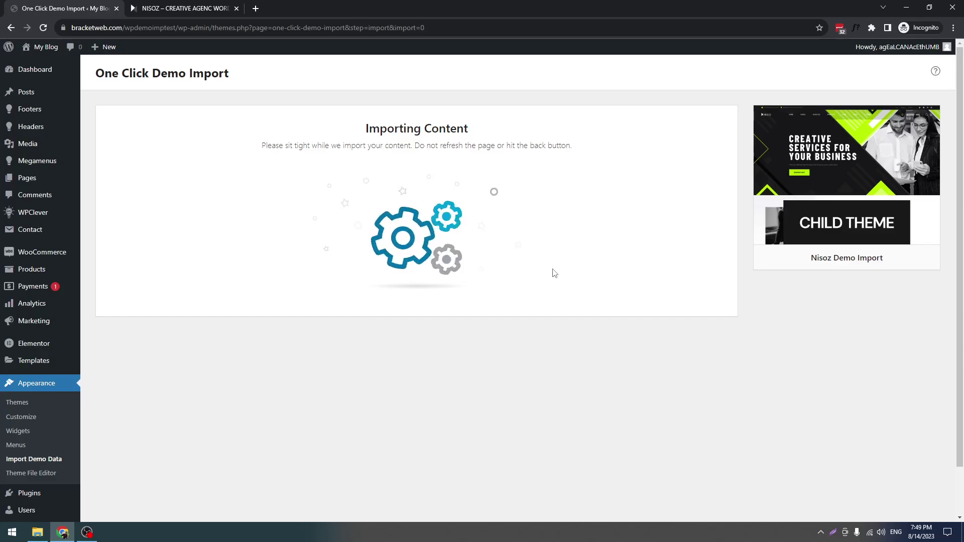
left_click(200, 7)
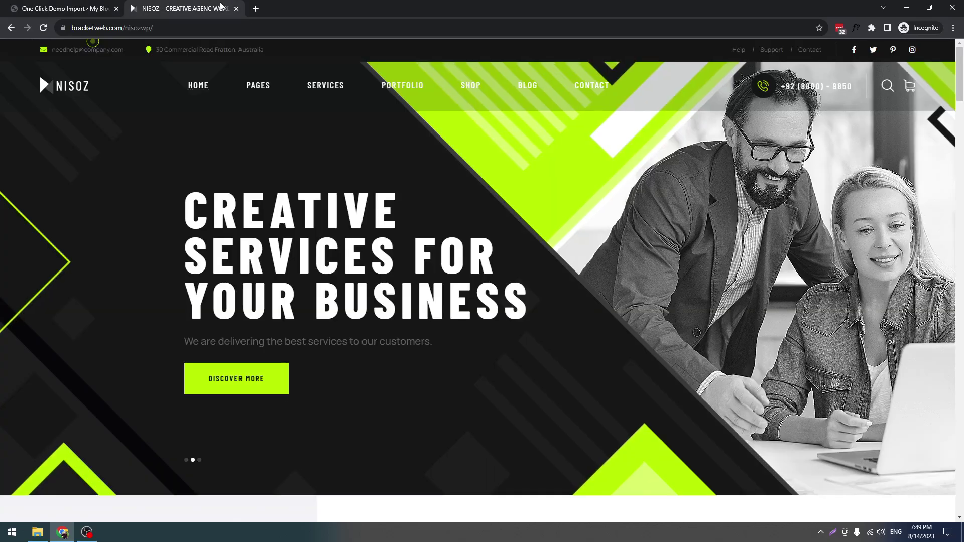
left_click(85, 10)
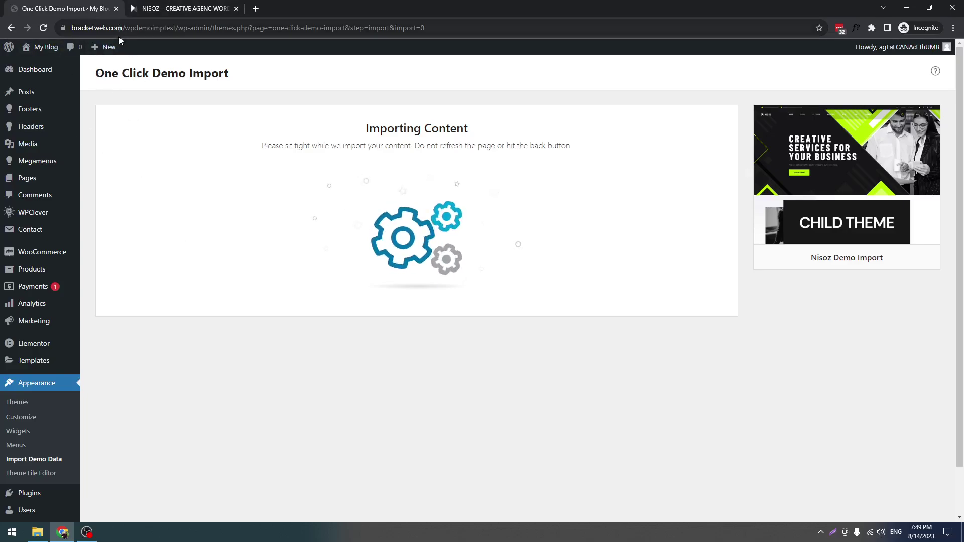
mouse_move(142, 4)
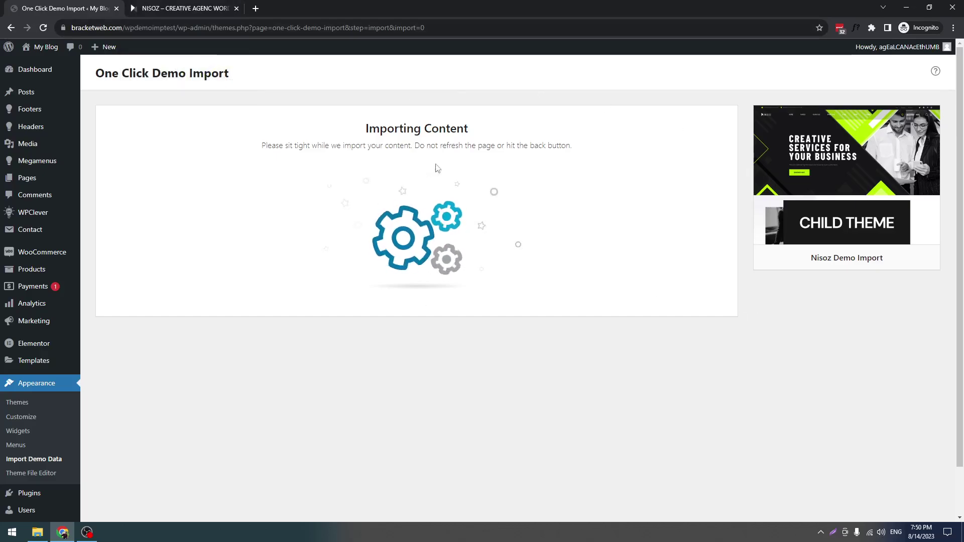
left_click(168, 8)
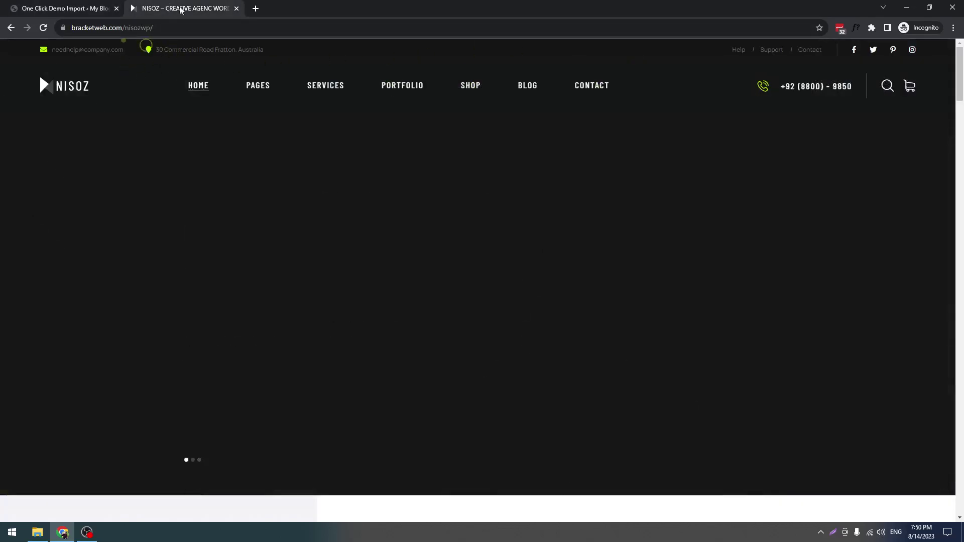
left_click(90, 4)
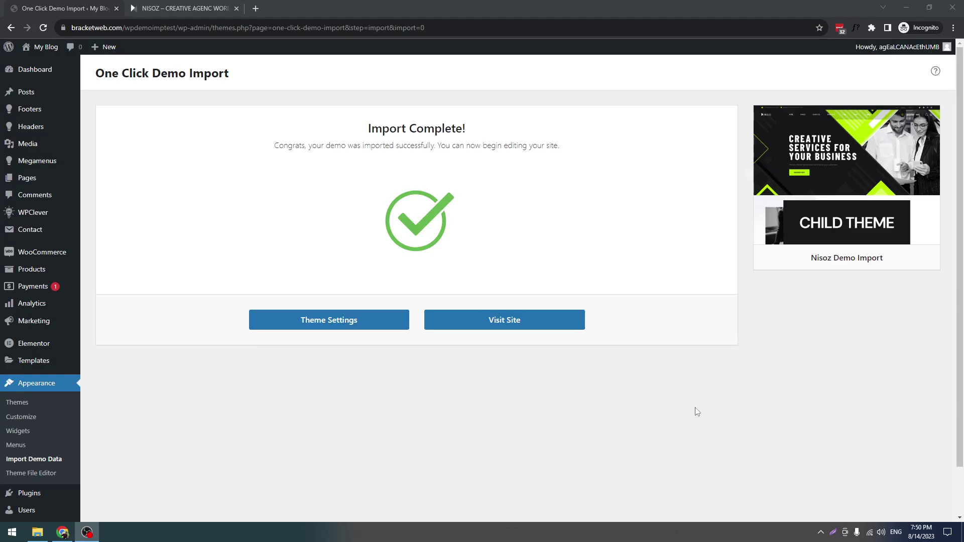
- Visit the site and scroll through the imported homepage sections down to the footer
left_click(534, 329)
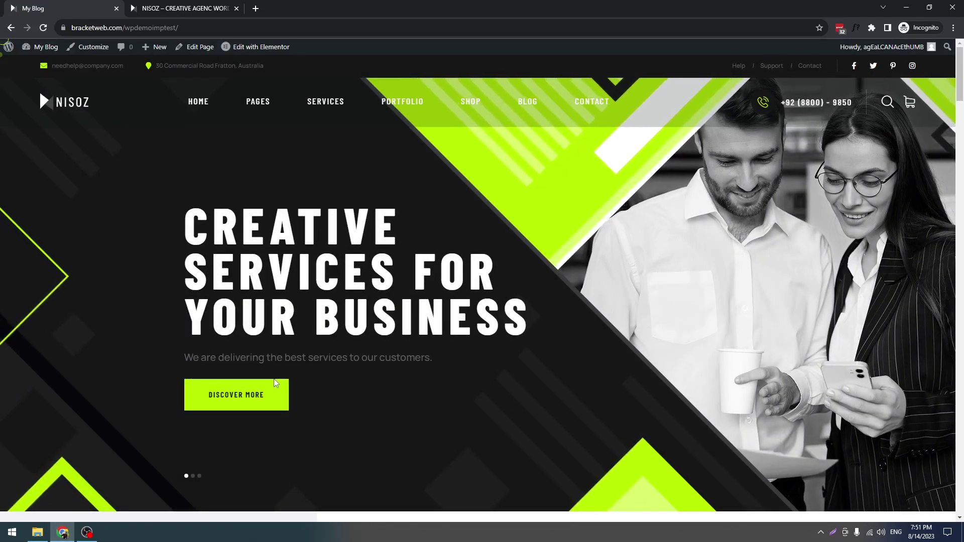
scroll(366, 327, "down", 4)
scroll(368, 329, "up", 4)
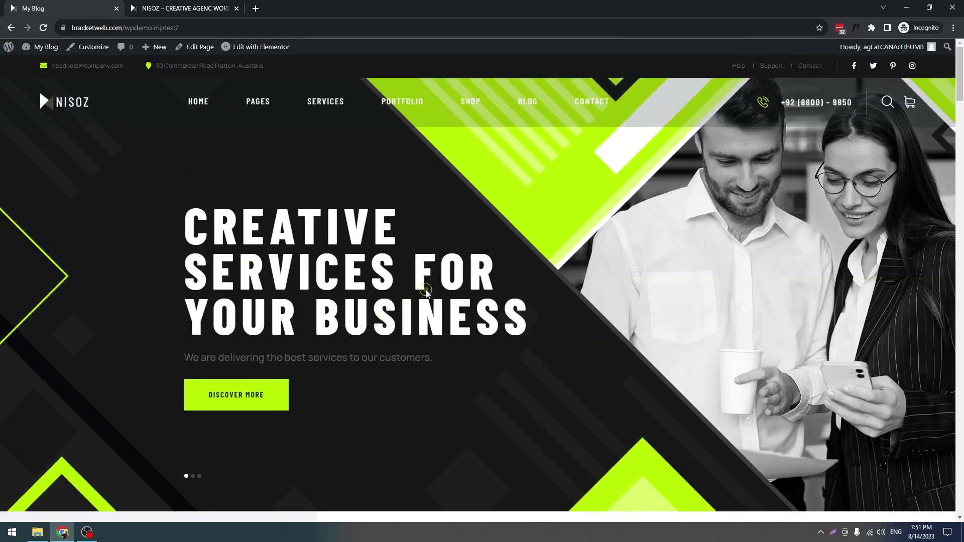
scroll(426, 292, "down", 15)
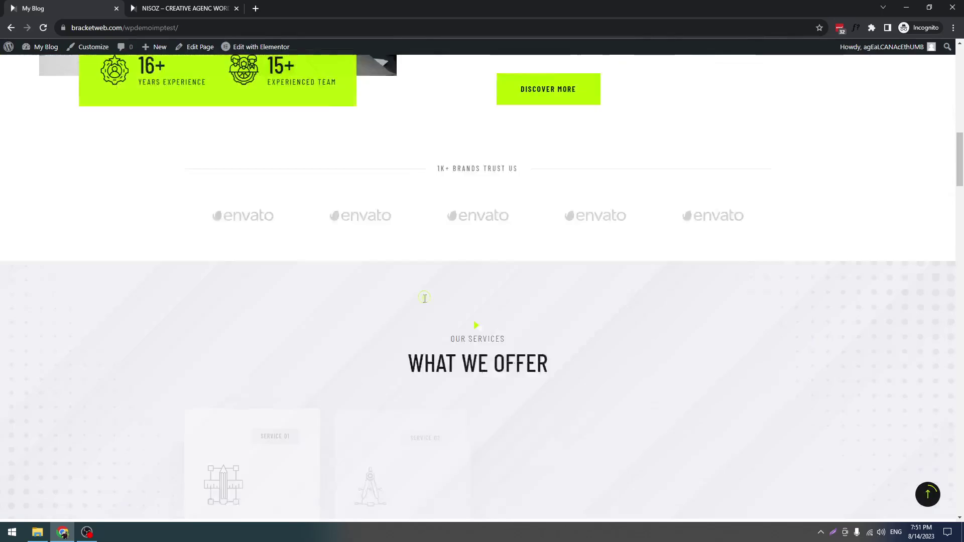
scroll(424, 298, "down", 16)
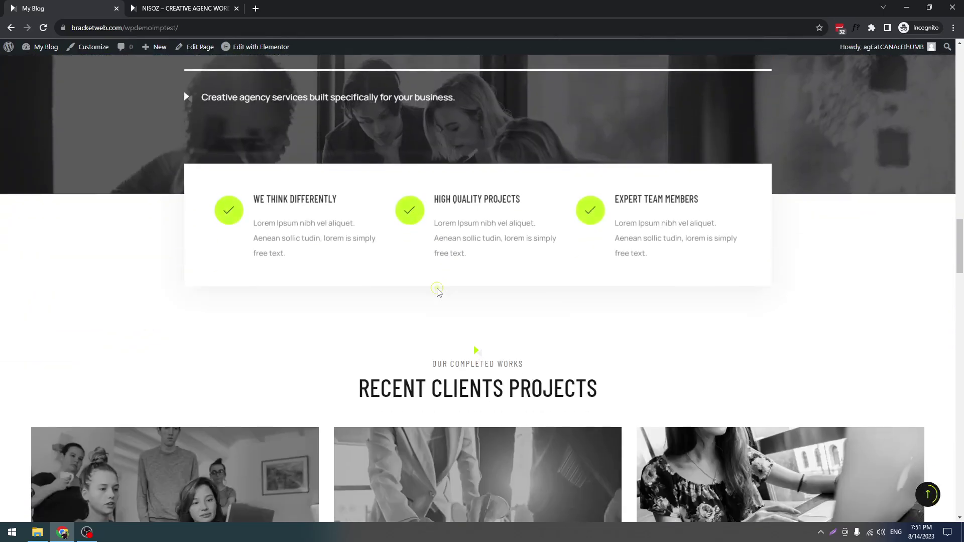
scroll(436, 294, "down", 12)
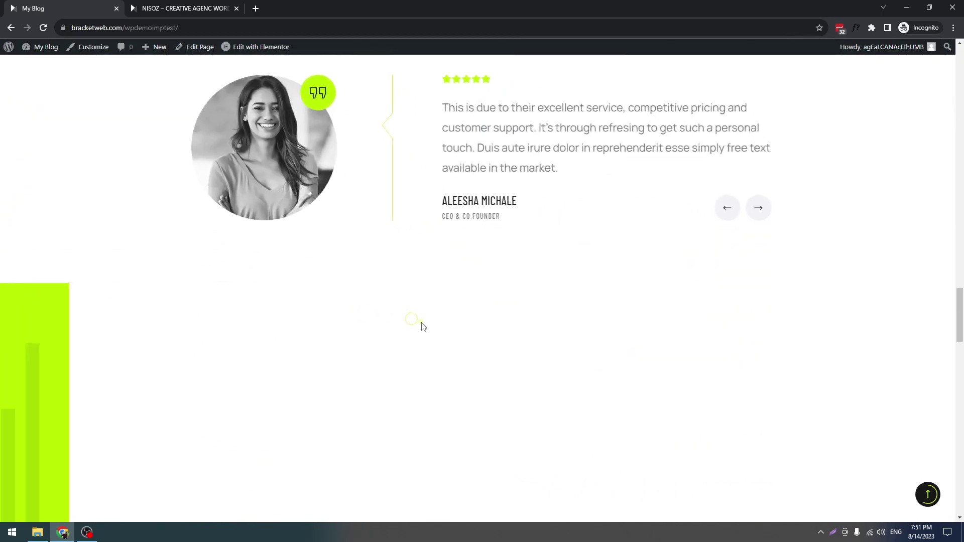
scroll(422, 325, "down", 15)
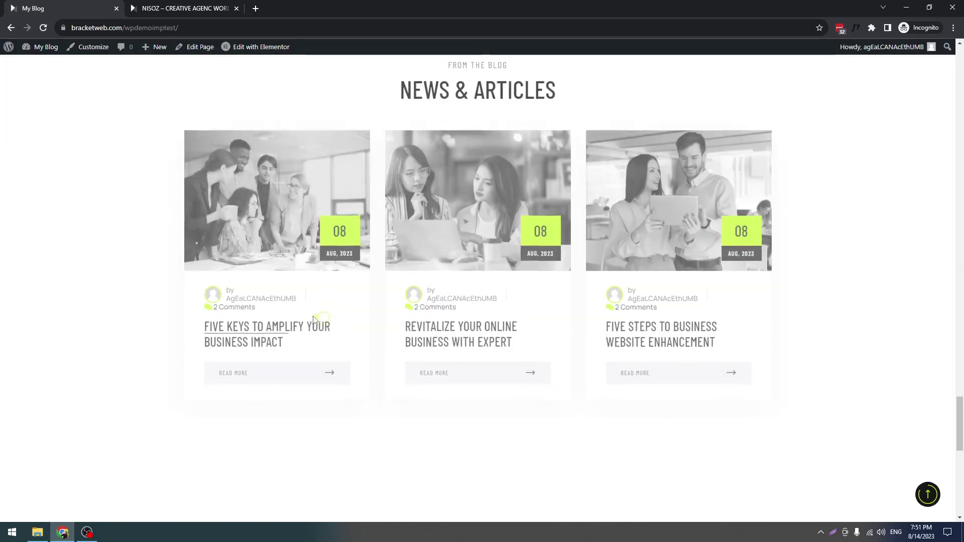
scroll(313, 319, "down", 4)
scroll(431, 205, "up", 2)
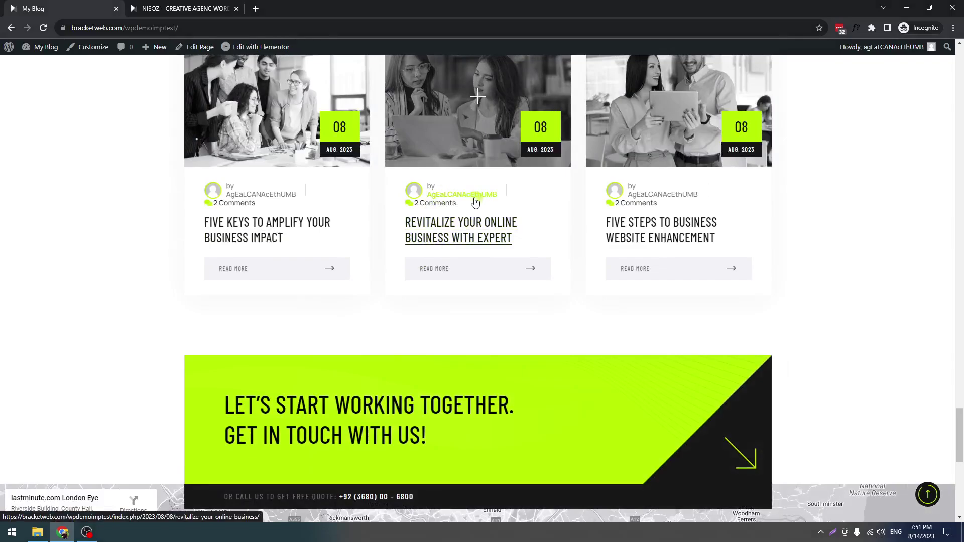
scroll(467, 200, "down", 10)
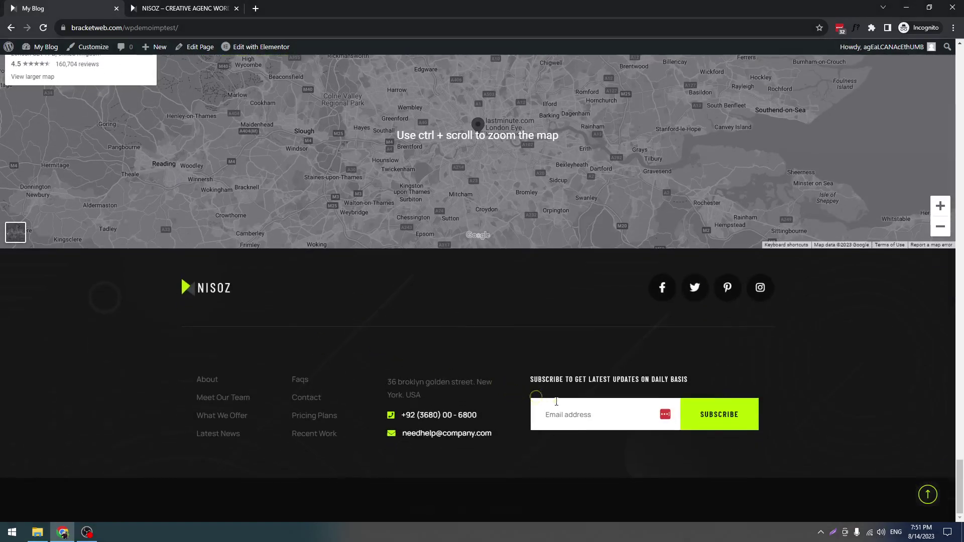
- Try the footer newsletter email field, then scroll back up to the top
left_click(556, 401)
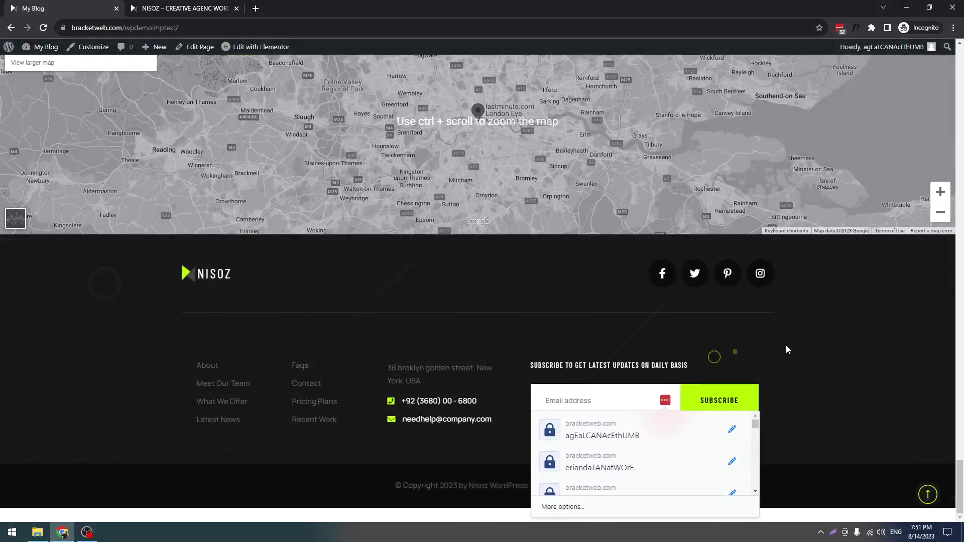
left_click(789, 342)
scroll(323, 335, "up", 15)
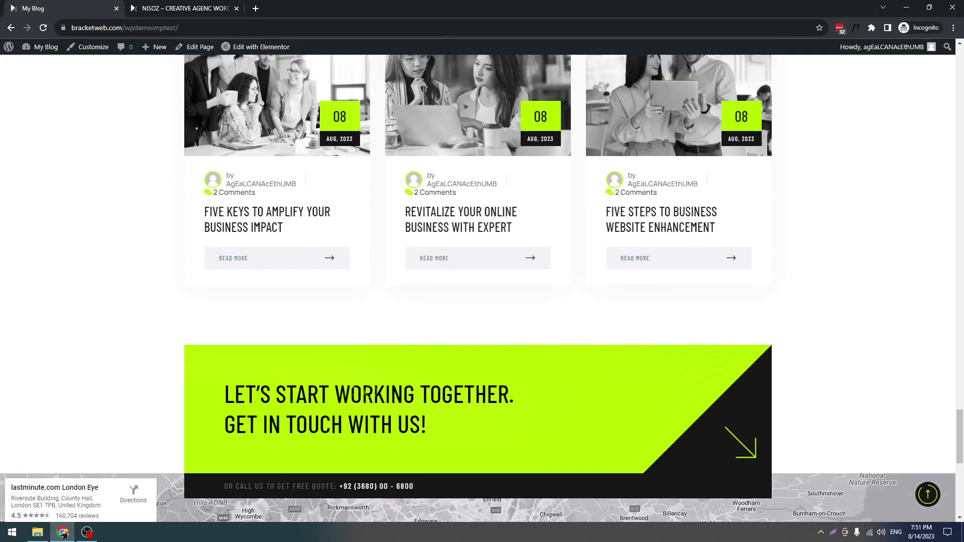
scroll(323, 336, "up", 15)
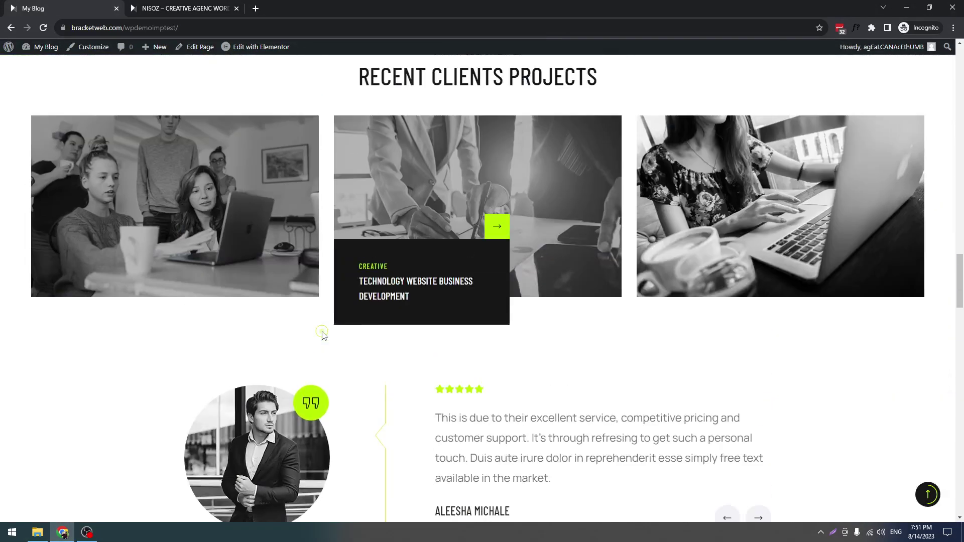
scroll(323, 335, "up", 5)
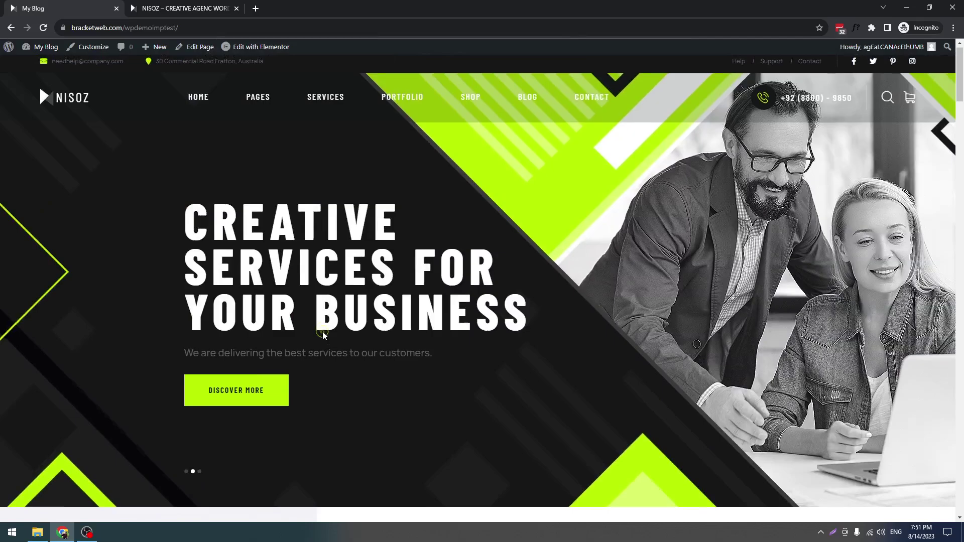
- Load layerdrops.ticksy.com in a new tab, then switch back to the My Blog tab
mouse_move(207, 103)
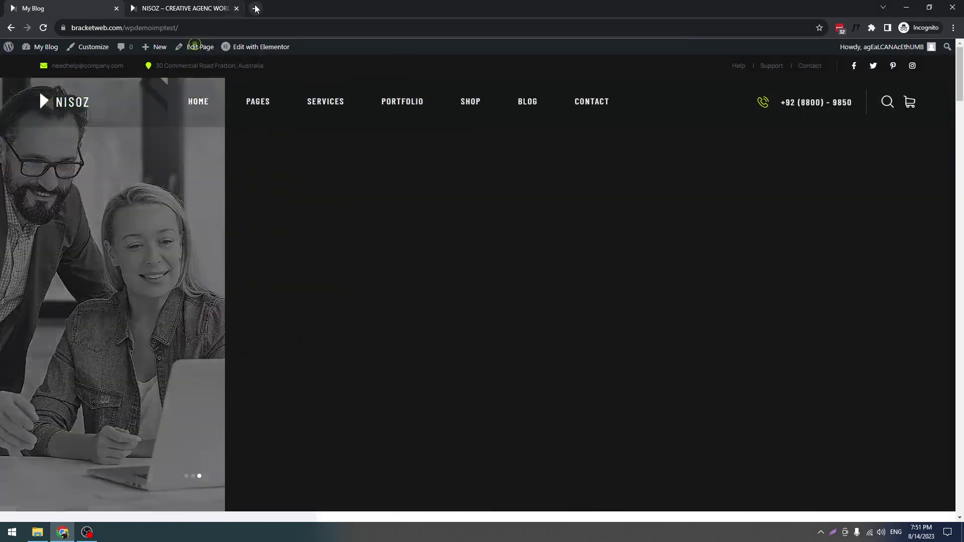
left_click(255, 8)
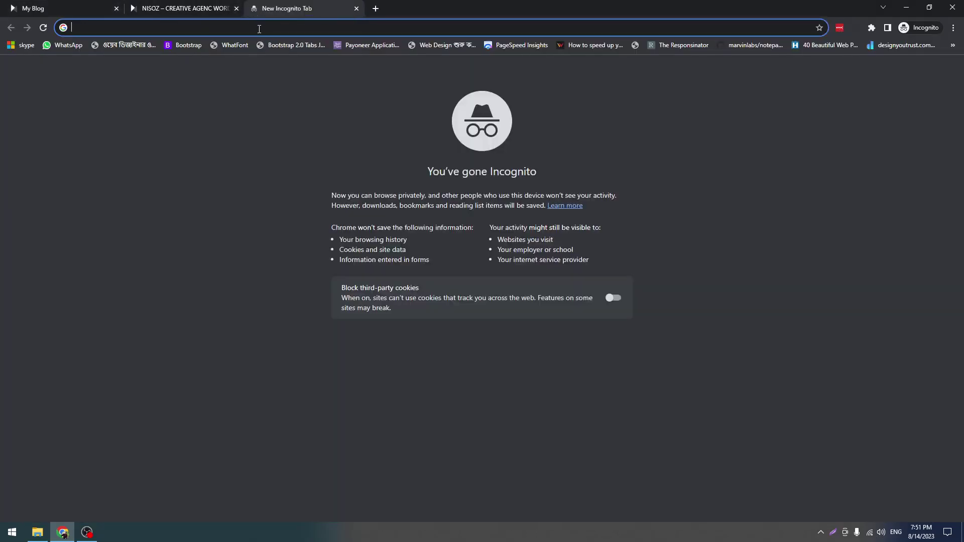
type("lay")
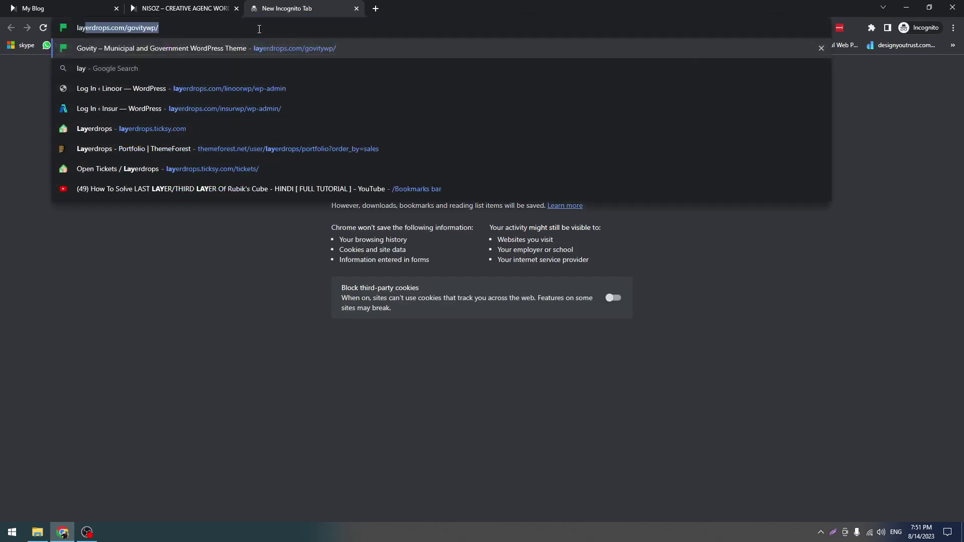
type("erdrops.t")
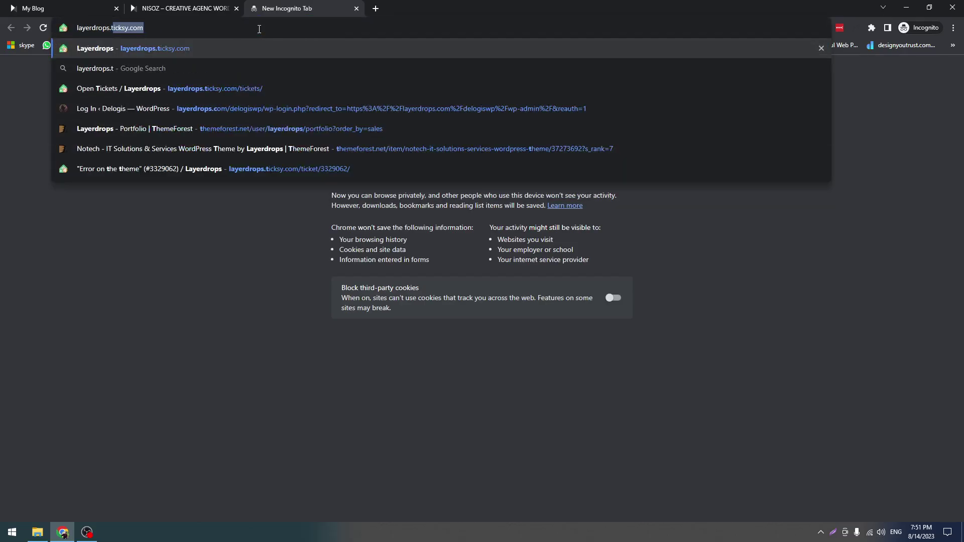
key("Return")
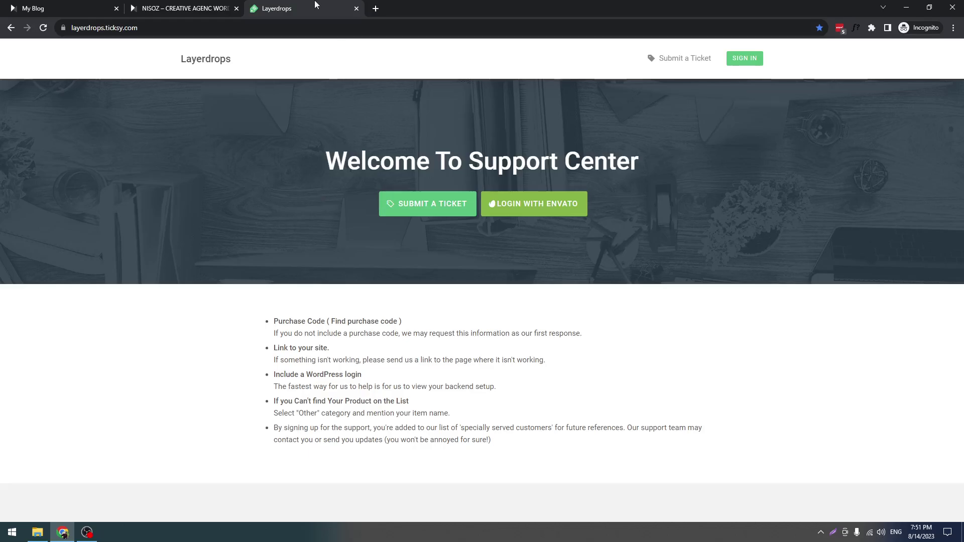
left_click(55, 8)
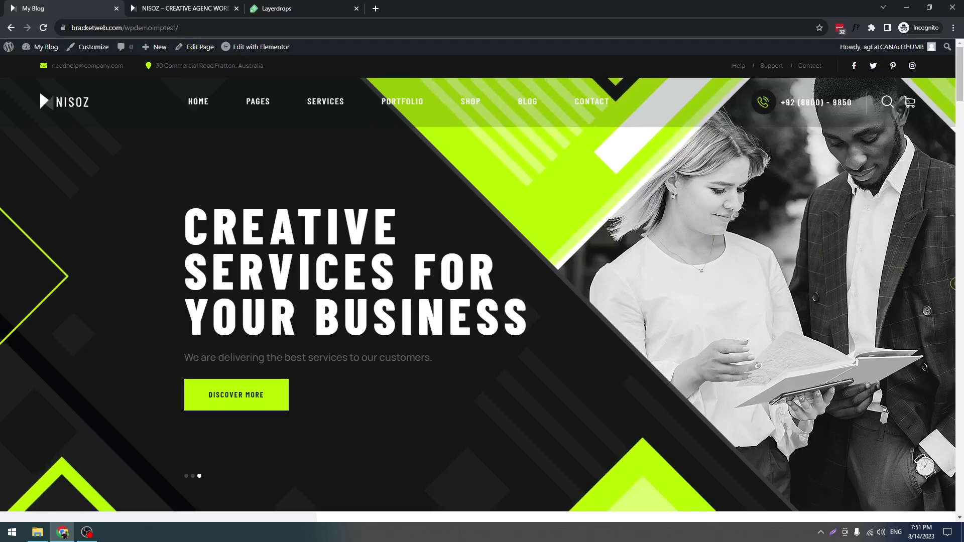